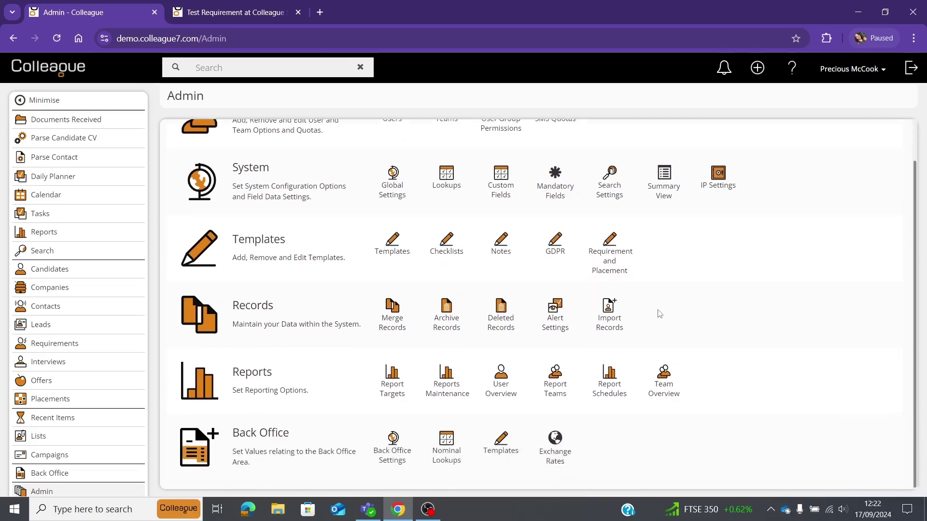
Filter Global Settings by 'retainer' to show the four retainer settings, then view the Test Requirement
scroll(72, 471, "down", 1)
scroll(241, 449, "up", 1)
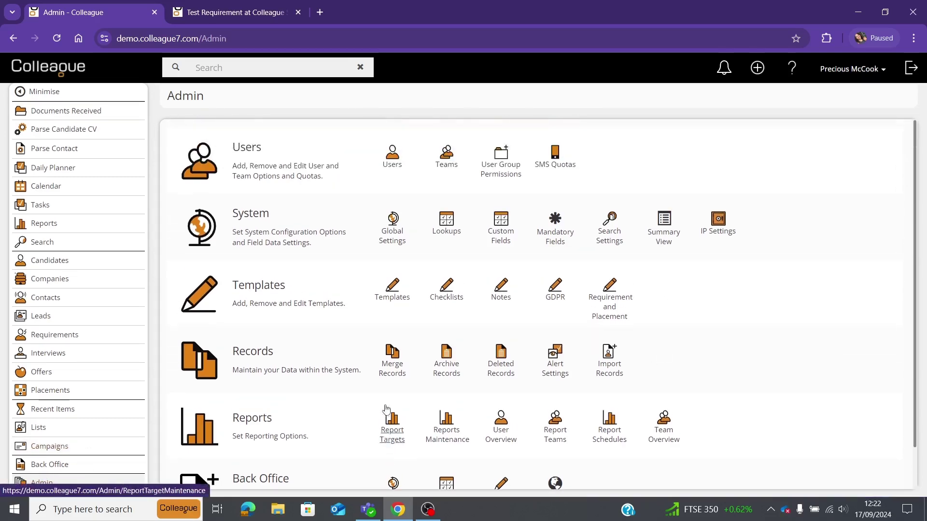
left_click(393, 241)
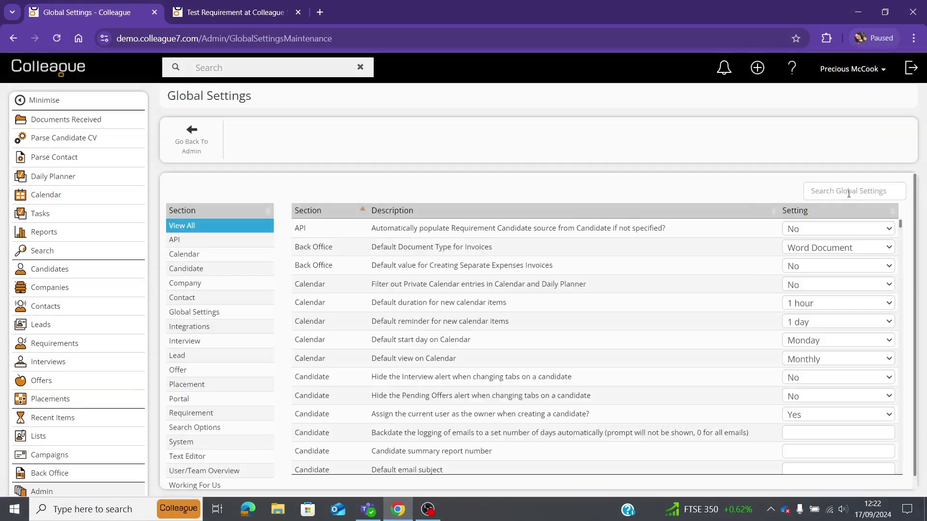
left_click(848, 193)
type("retainer")
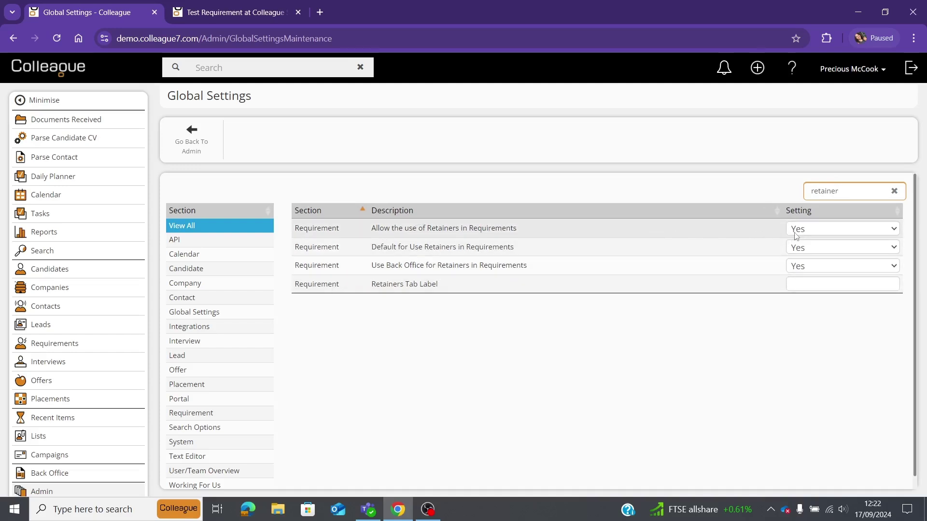
left_click(270, 12)
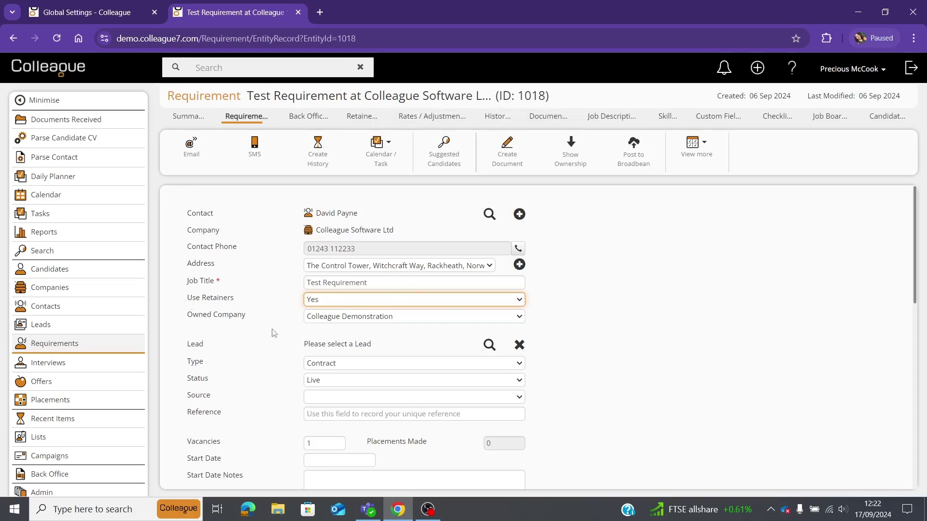
Set Use Retainers to No on the Test Requirement to hide its Retainers tab
left_click(104, 4)
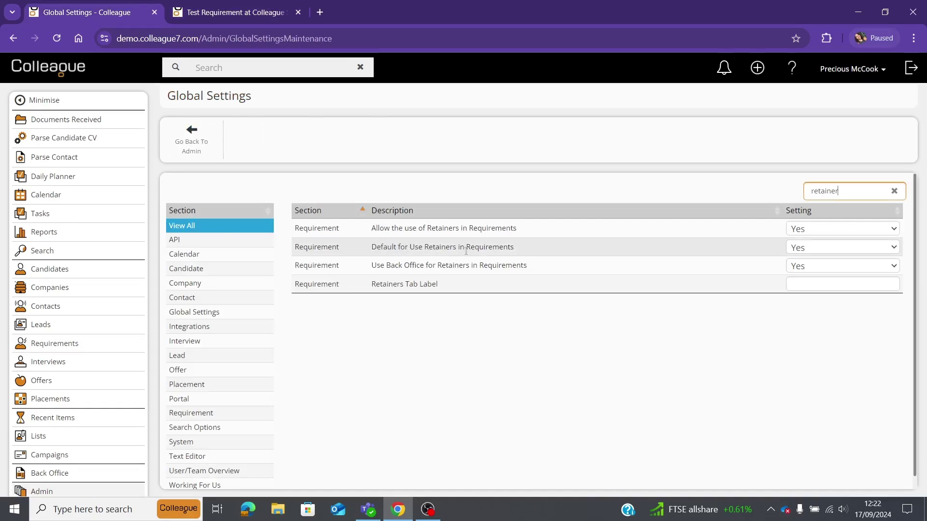
left_click(232, 12)
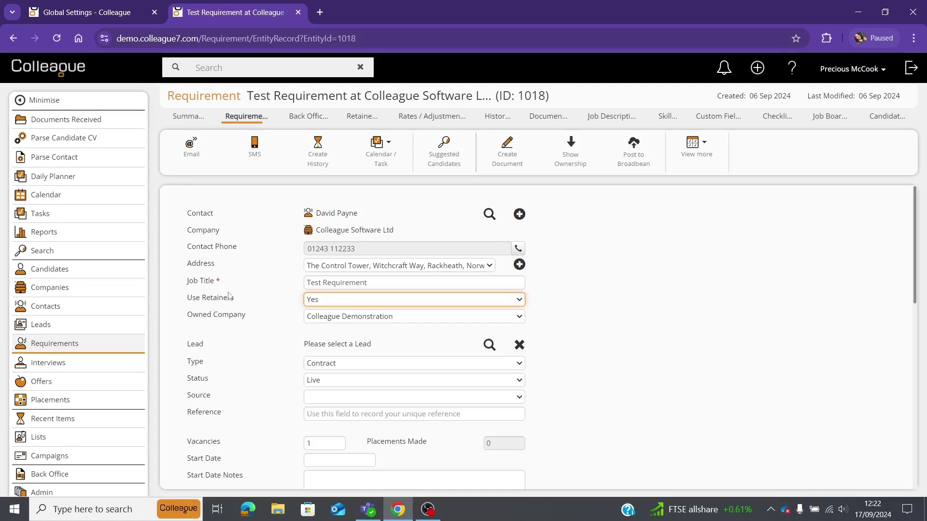
left_click(364, 302)
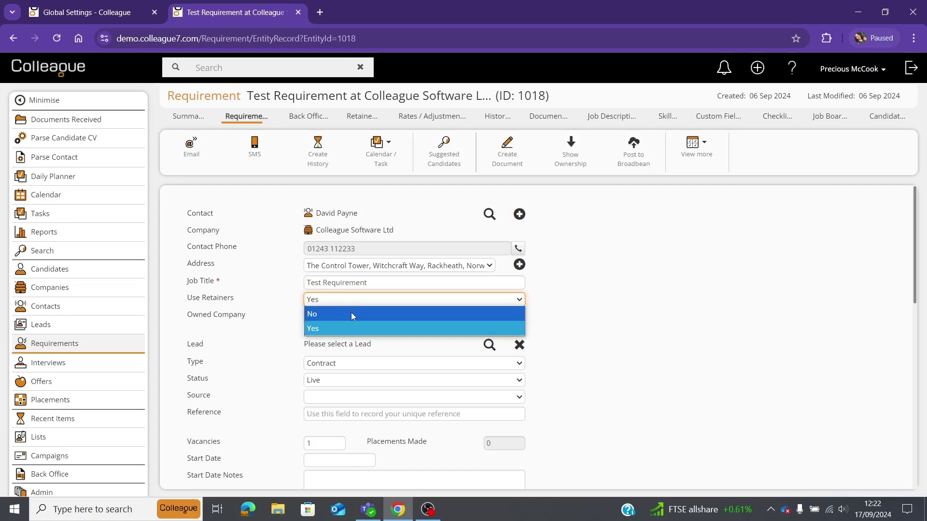
left_click(351, 313)
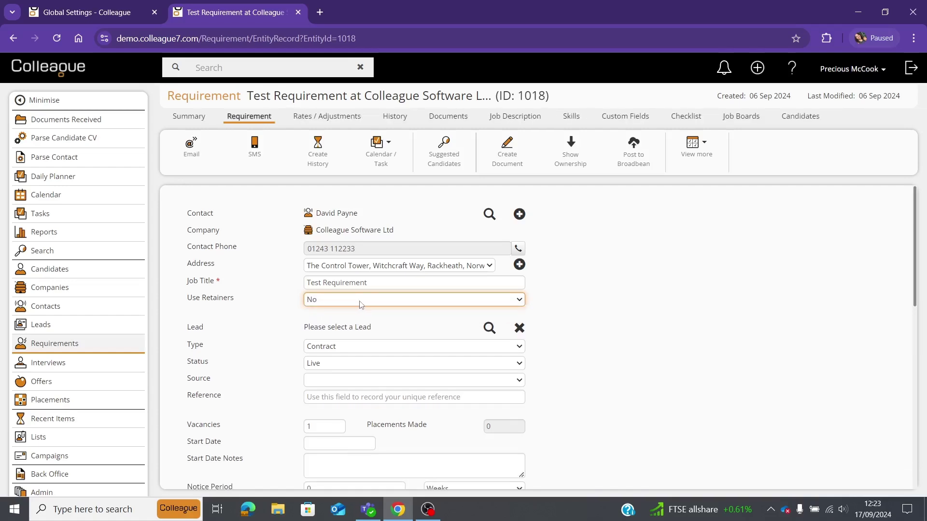
Restore Use Retainers to Yes and return to the filtered retainer global settings
left_click(359, 304)
left_click(346, 327)
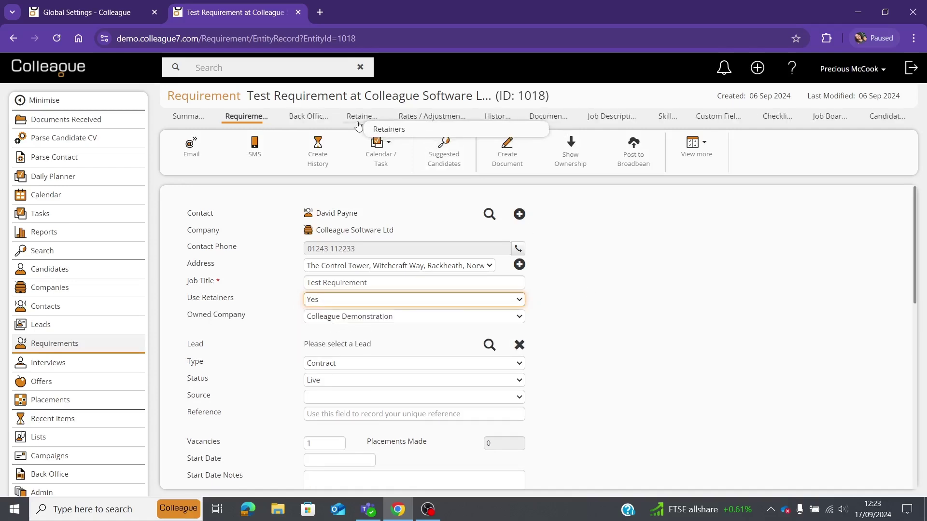
left_click(97, 12)
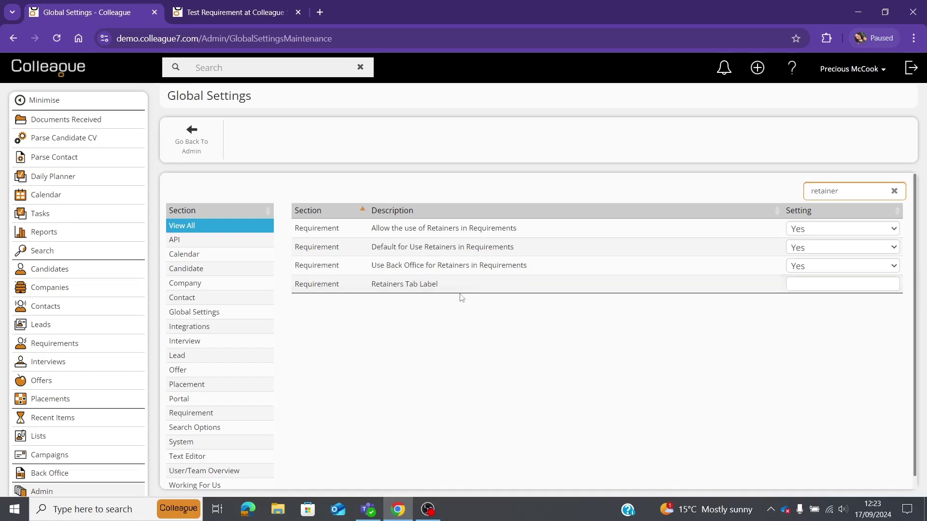
Check the blank Retainers Tab Label against the Test Requirement, then return to the Admin page
left_click(797, 285)
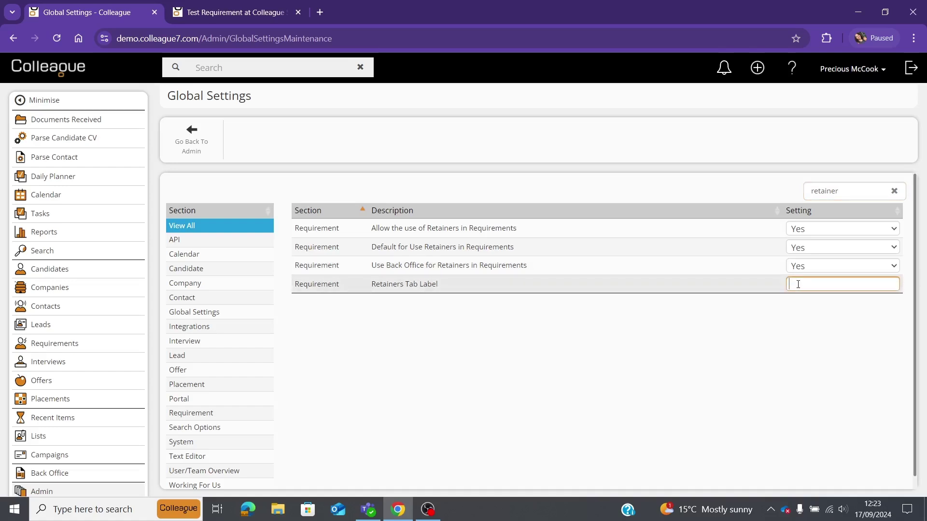
left_click(232, 12)
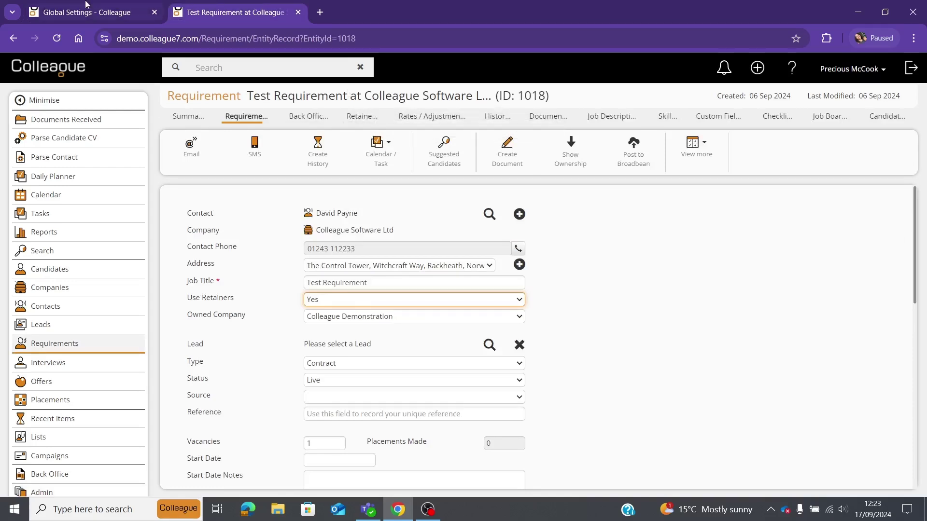
key("ctrl+shift+Tab")
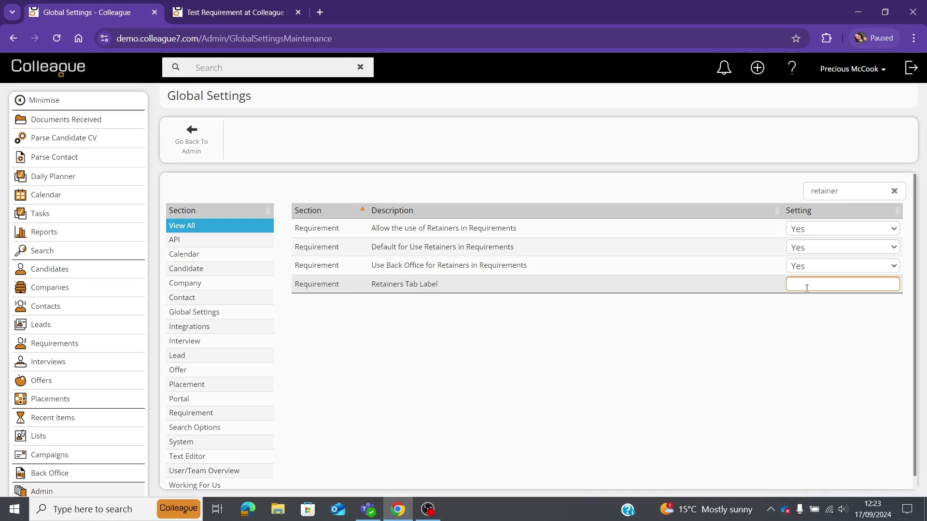
left_click(231, 12)
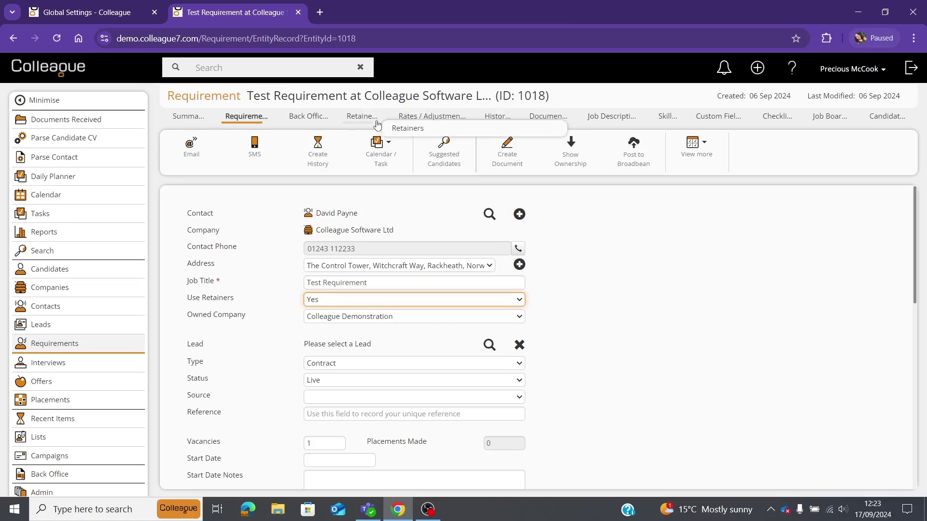
left_click(137, 13)
left_click(203, 144)
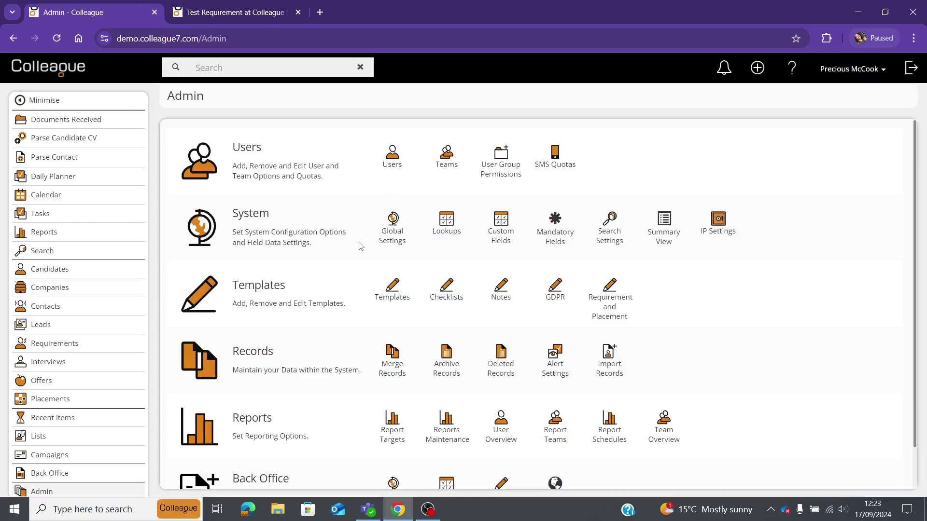
Confirm ADMIN's Requirement permission Add/Edit Retainers stays at Full Access, then view the Test Requirement
left_click(502, 171)
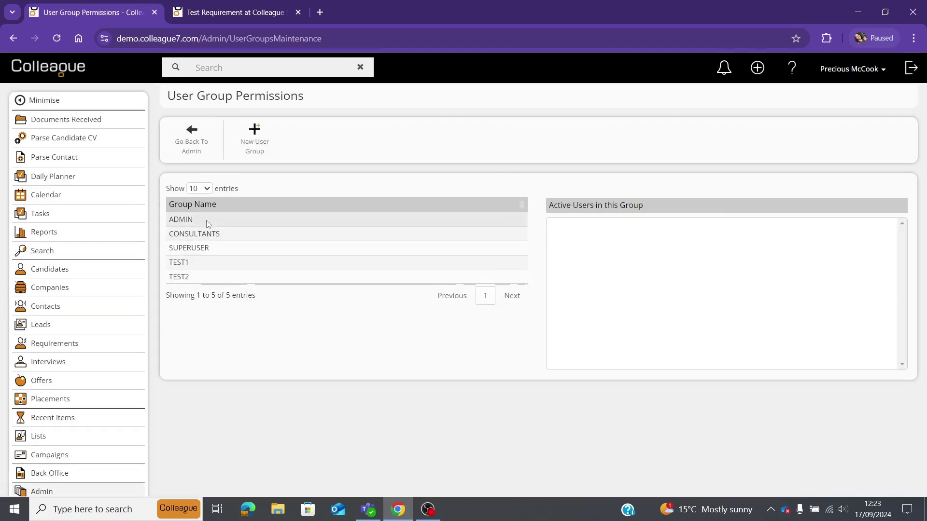
left_click(208, 221)
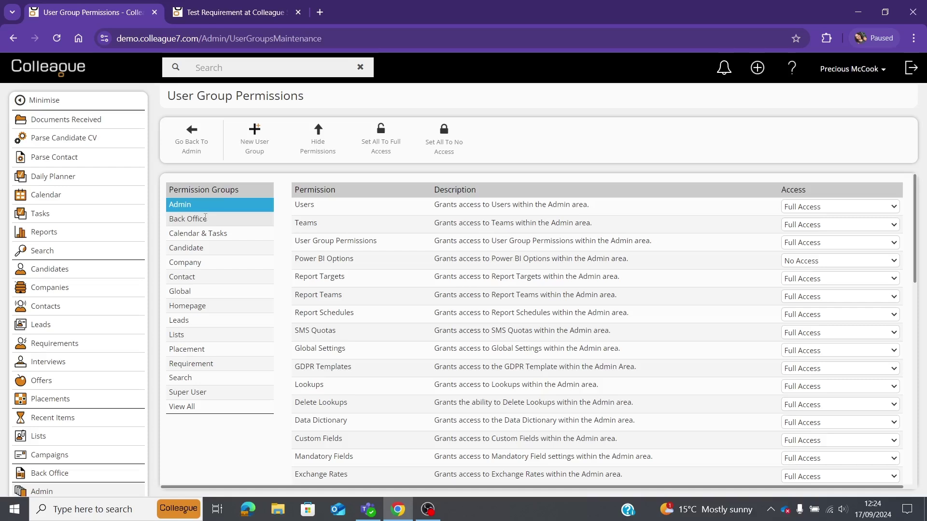
left_click(196, 362)
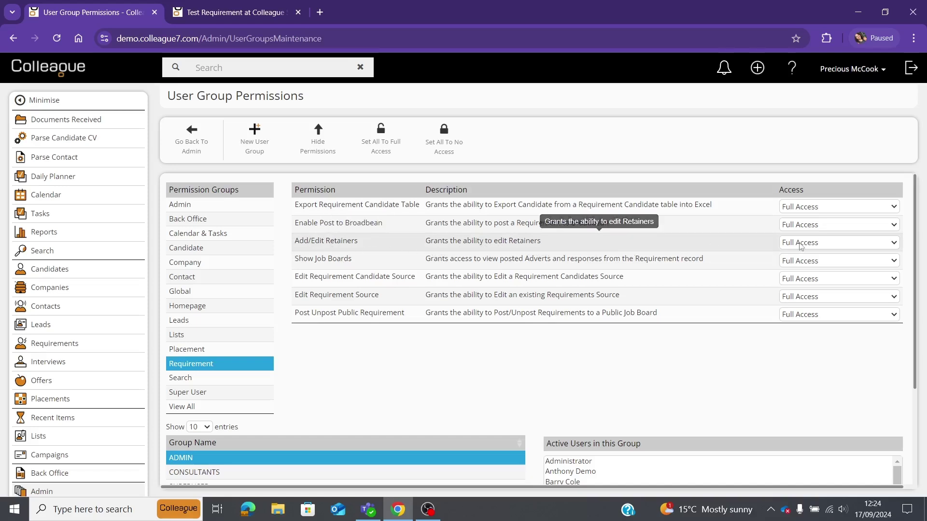
left_click(836, 245)
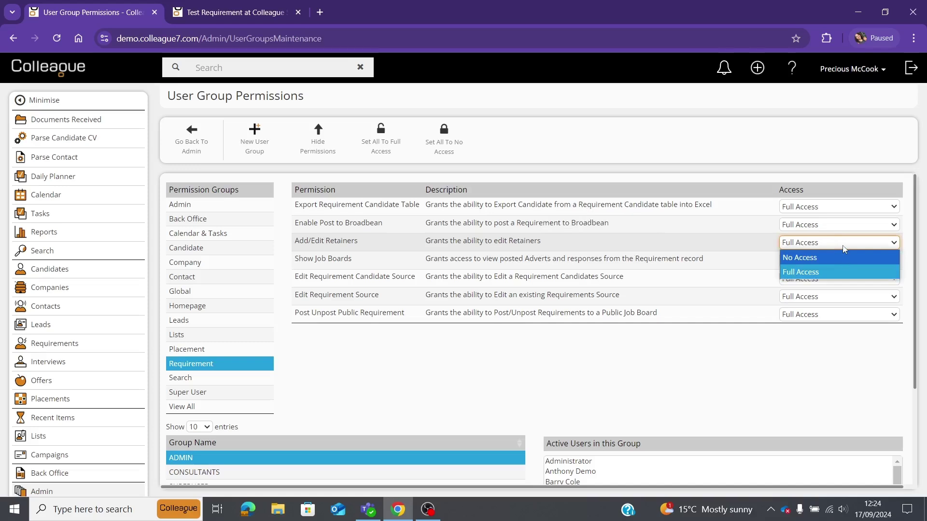
left_click(843, 247)
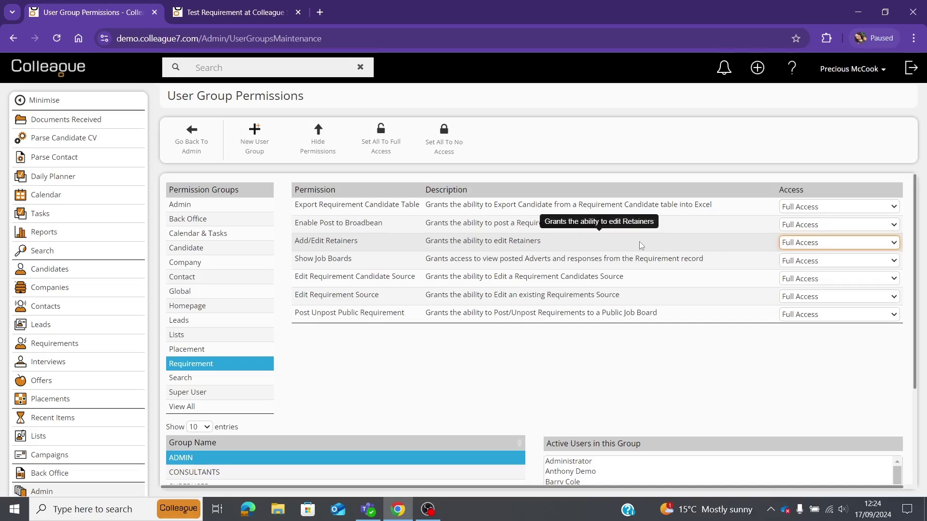
left_click(237, 12)
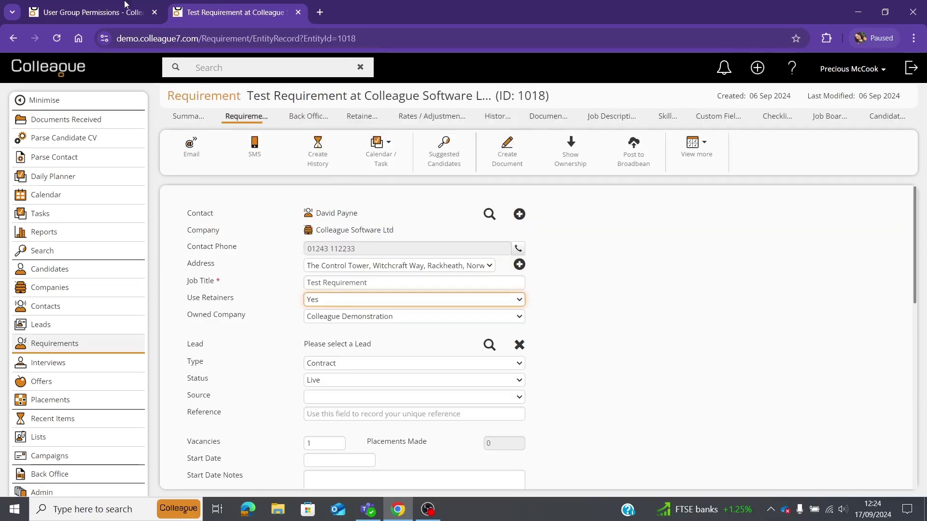
Return to Admin and view the Example Requirement, a Live Contract role using retainers
left_click(80, 5)
left_click(195, 150)
left_click(236, 12)
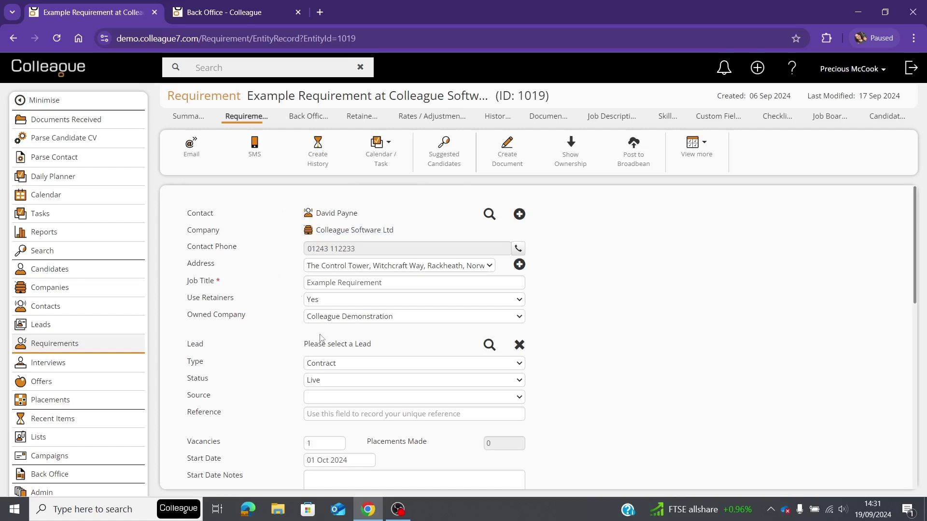
Keep Use Retainers at Yes and start a new item on the Retainers tab
left_click(326, 303)
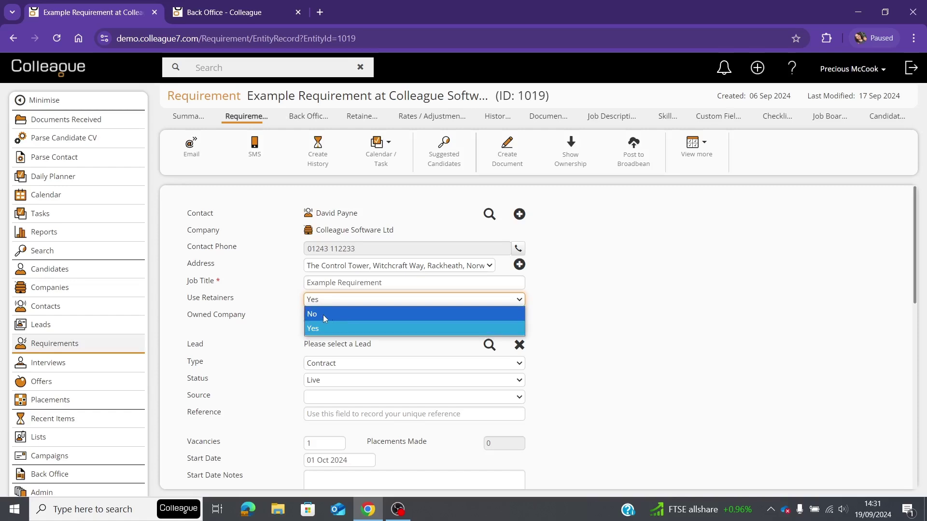
left_click(323, 329)
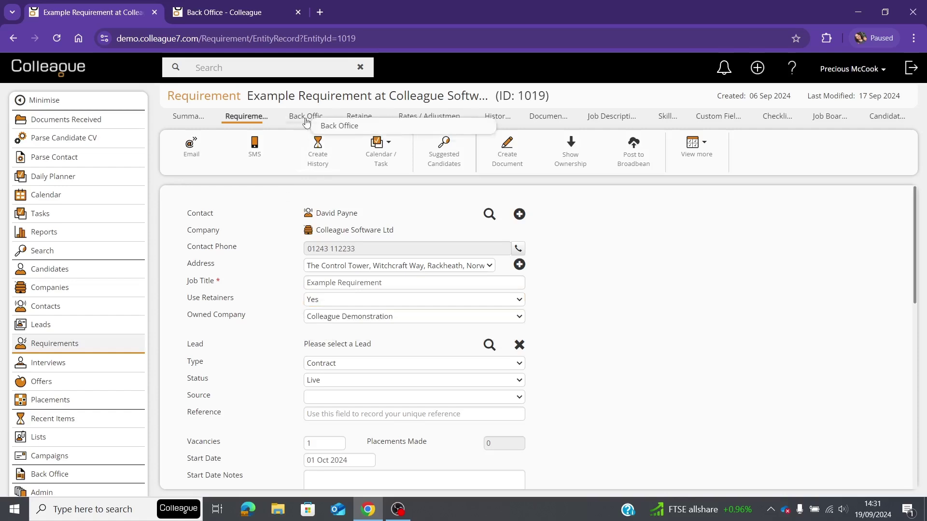
left_click(365, 119)
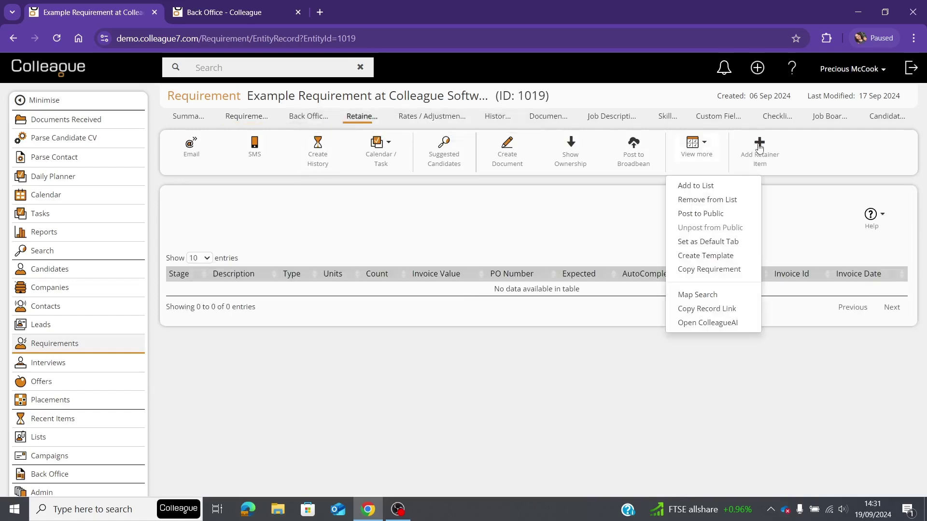
left_click(760, 146)
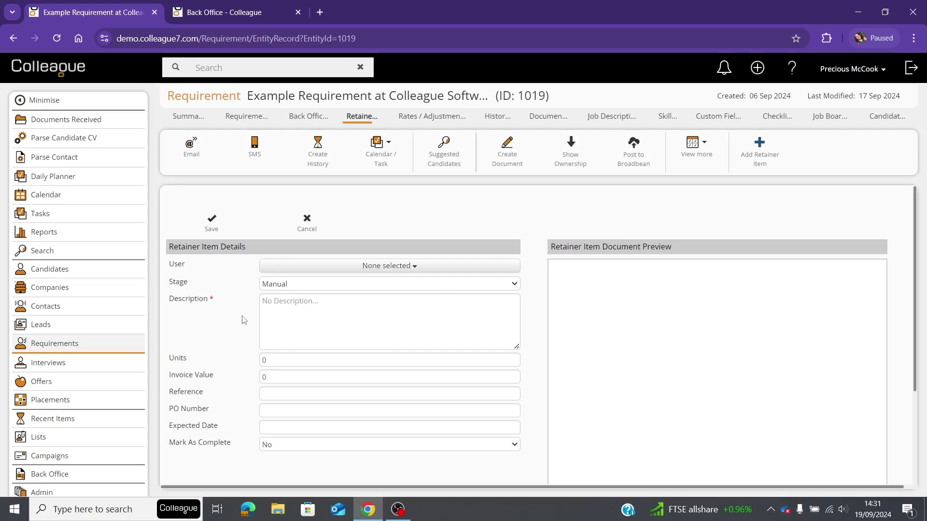
Assign the new retainer item to Administrator with the Manual stage
left_click(289, 266)
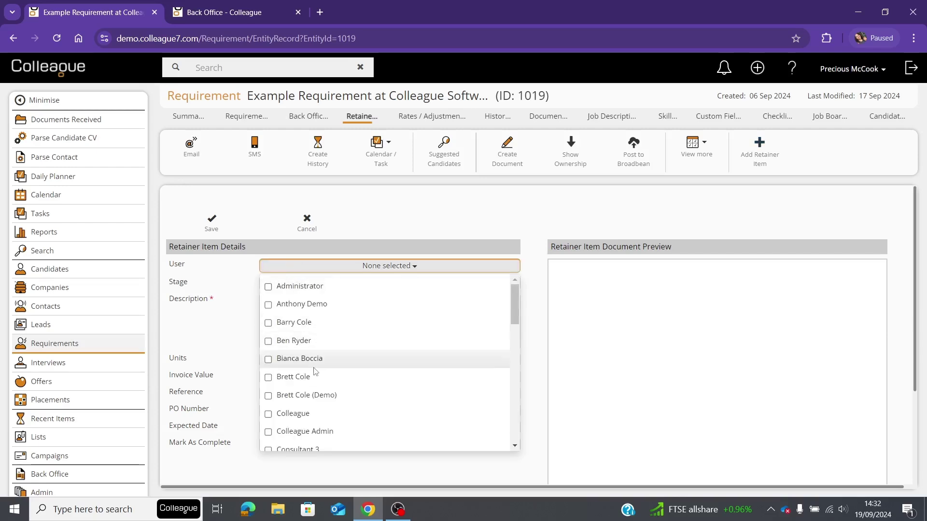
left_click(269, 288)
left_click(242, 293)
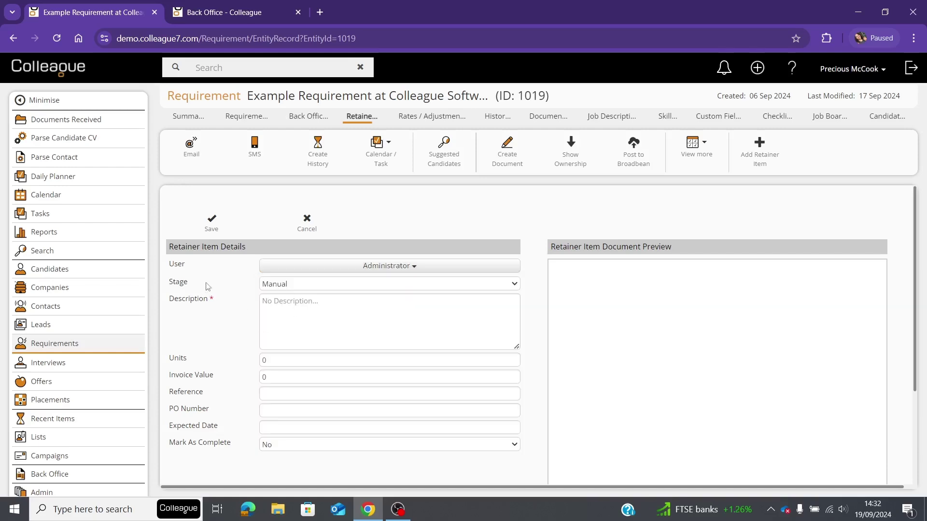
left_click(283, 288)
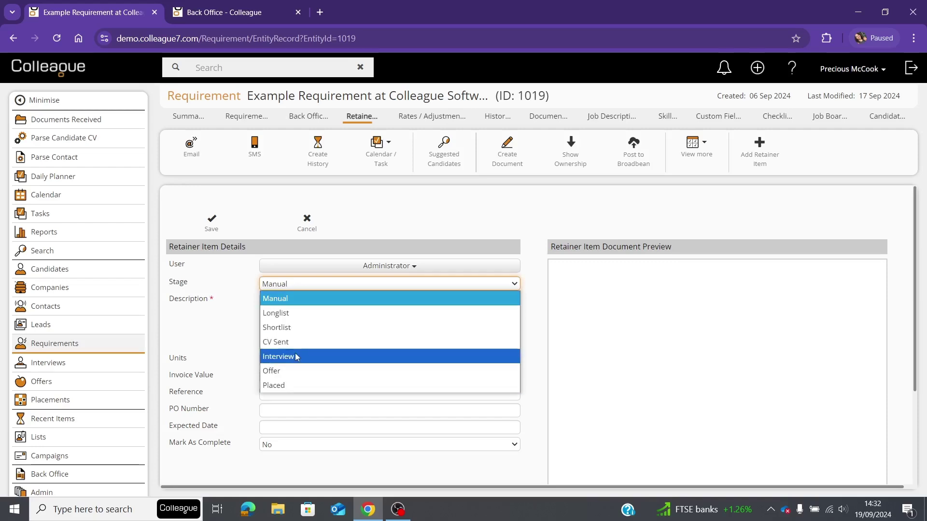
left_click(300, 300)
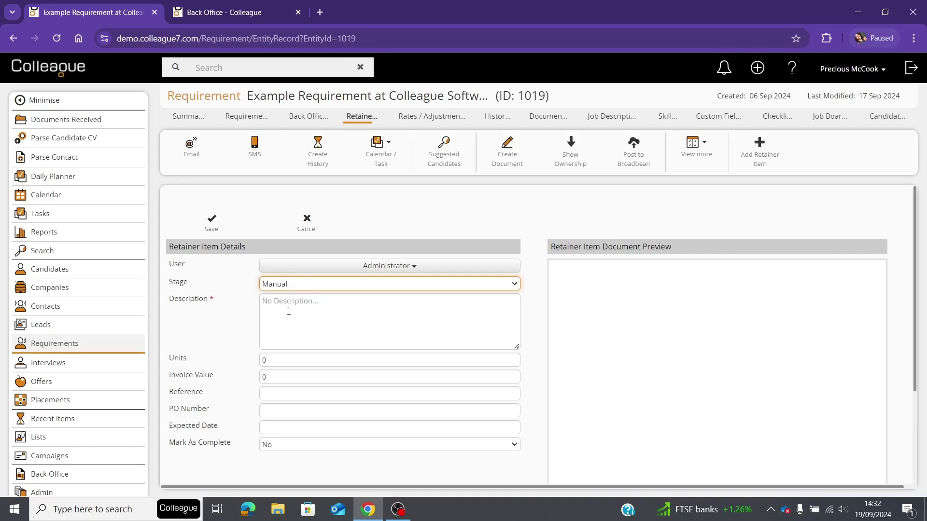
Describe it as '1st stage.', set 2 units and invoice value 1000, and save
left_click(288, 311)
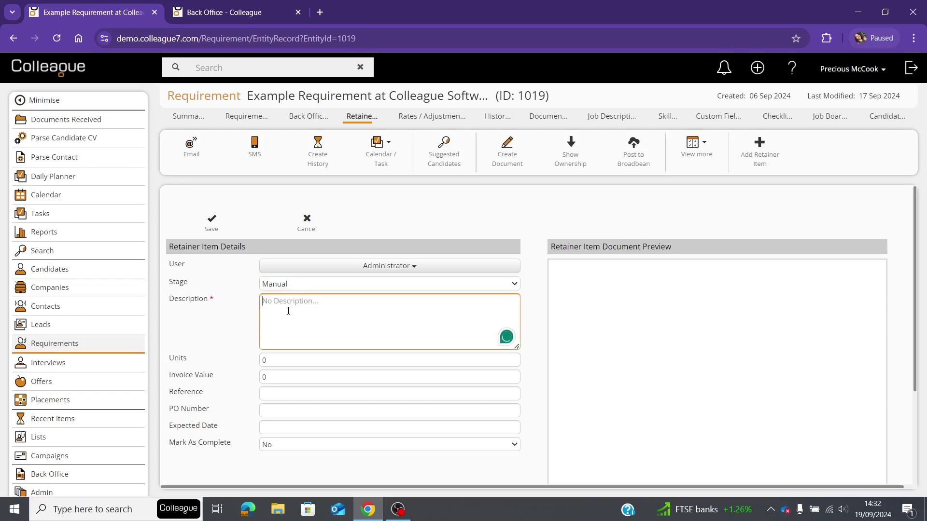
type("1st stage.")
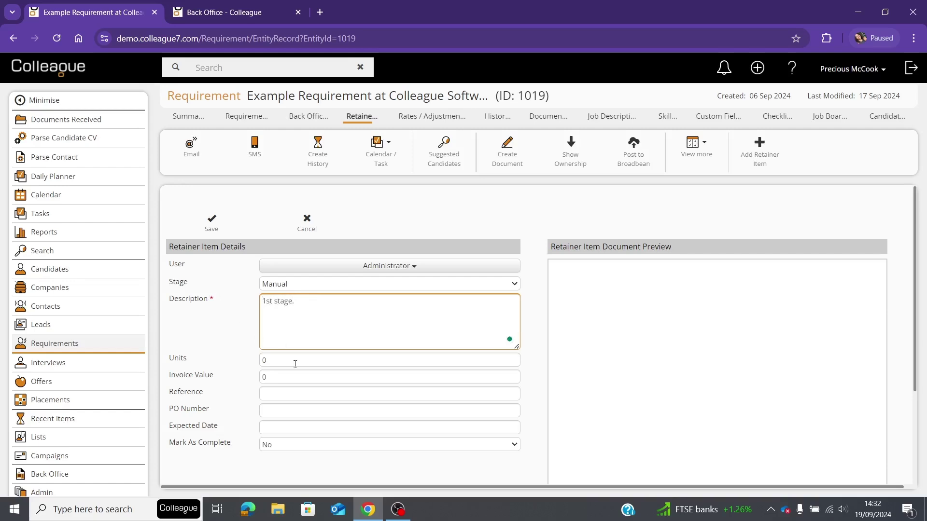
left_click(294, 364)
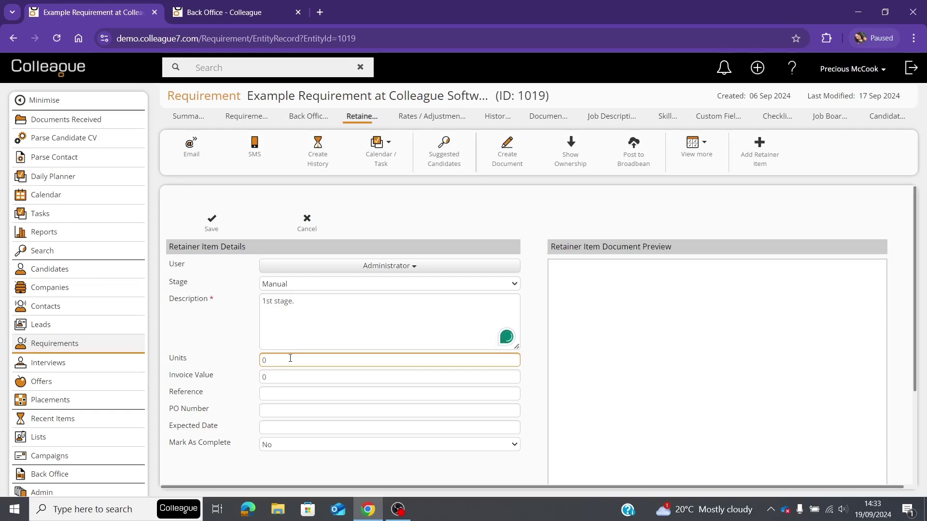
left_click(279, 379)
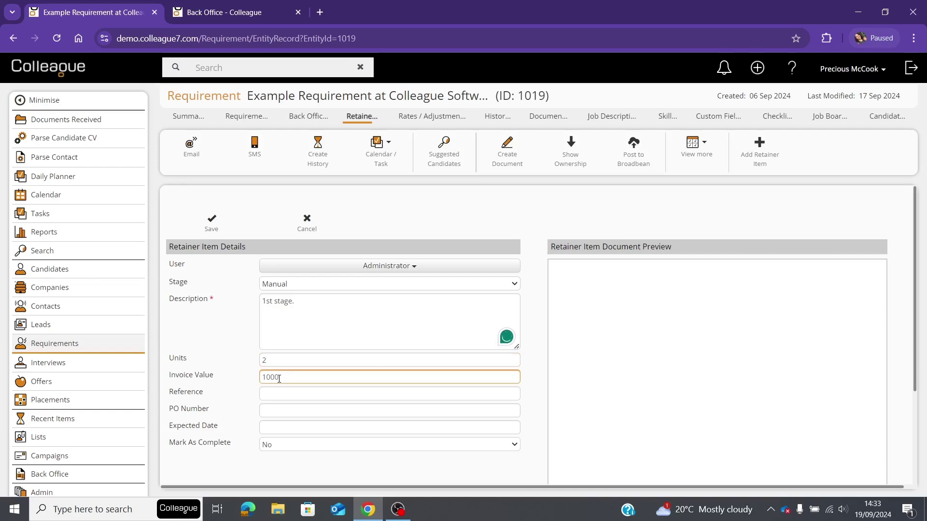
scroll(228, 234, "down", 1)
scroll(227, 234, "up", 1)
left_click(211, 221)
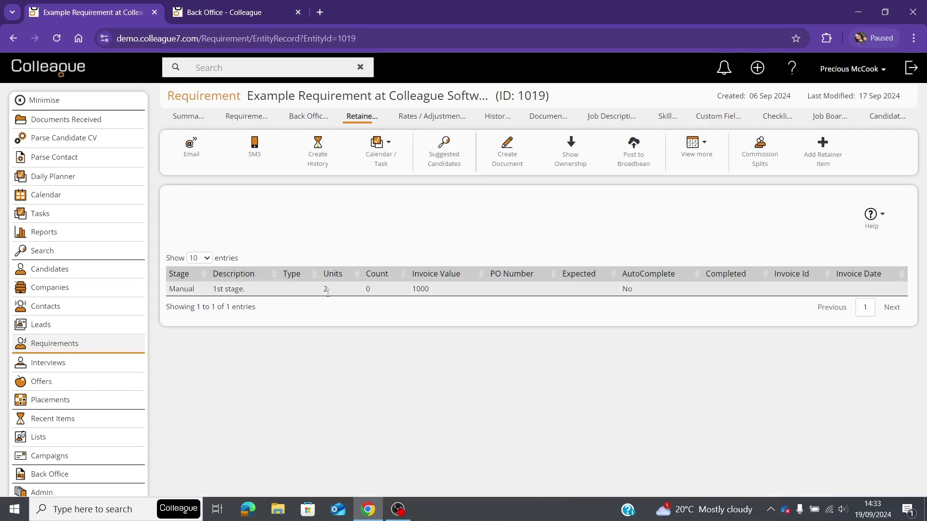
Start a second retainer item for Administrator at the Longlist stage
left_click(826, 166)
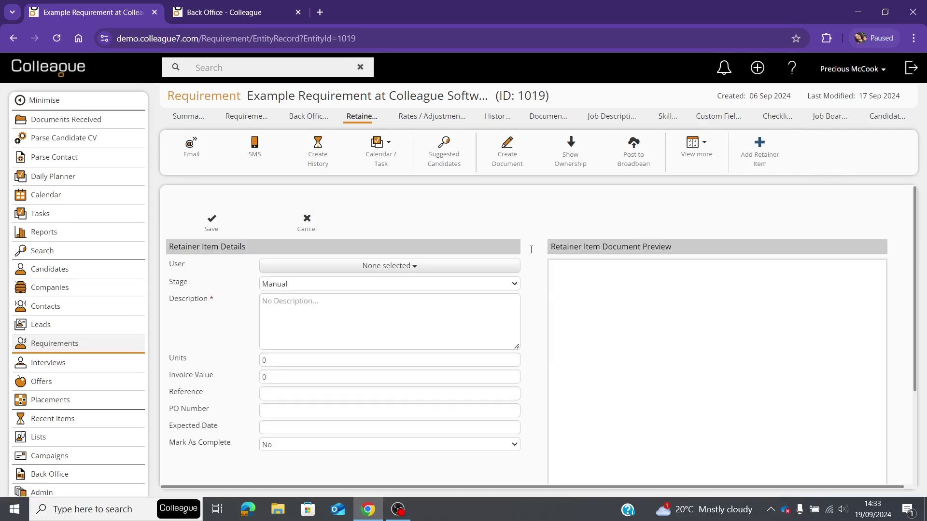
left_click(395, 267)
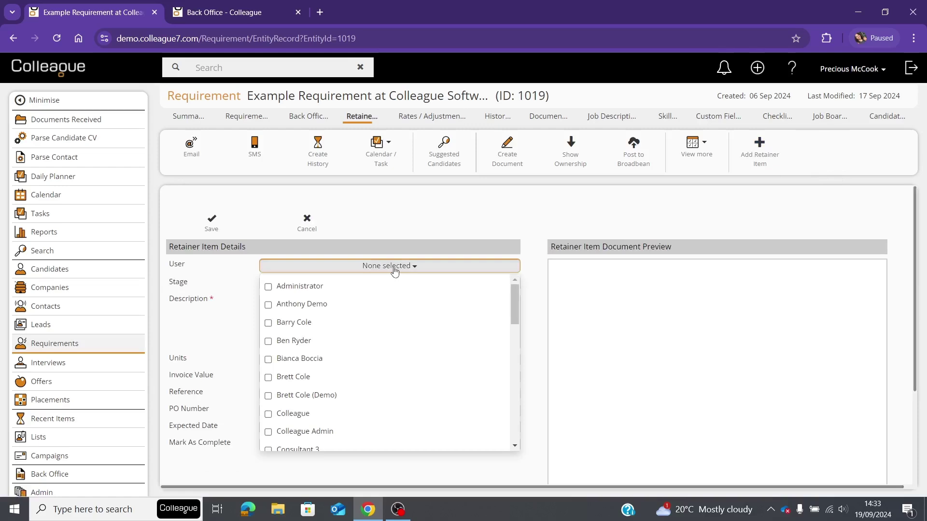
left_click(280, 286)
left_click(243, 289)
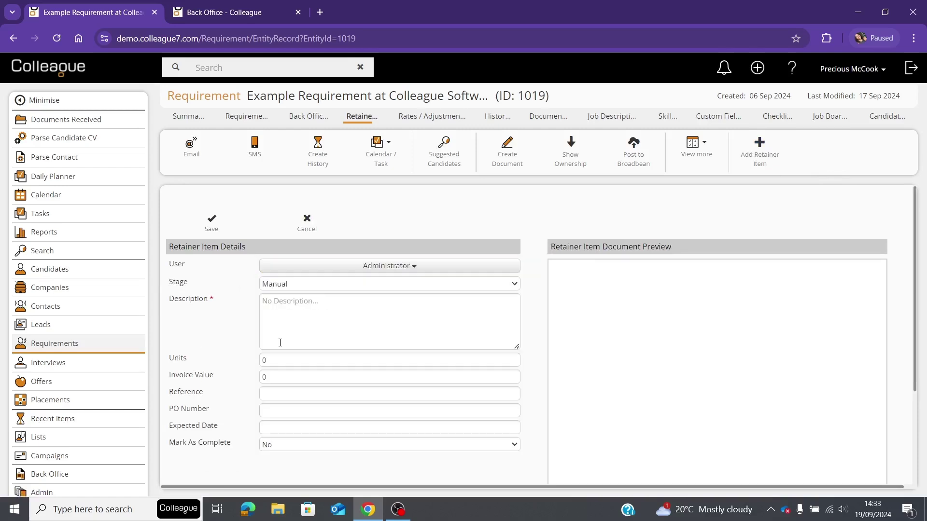
left_click(299, 288)
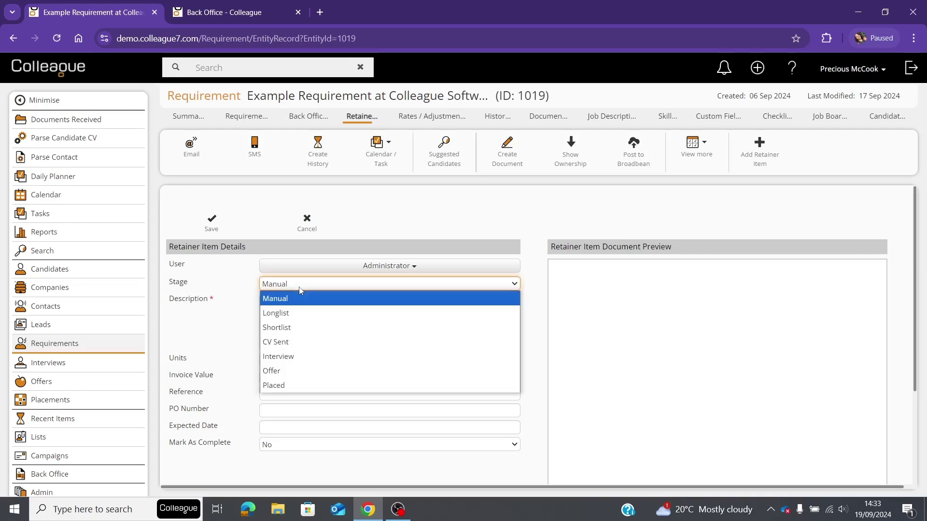
left_click(287, 313)
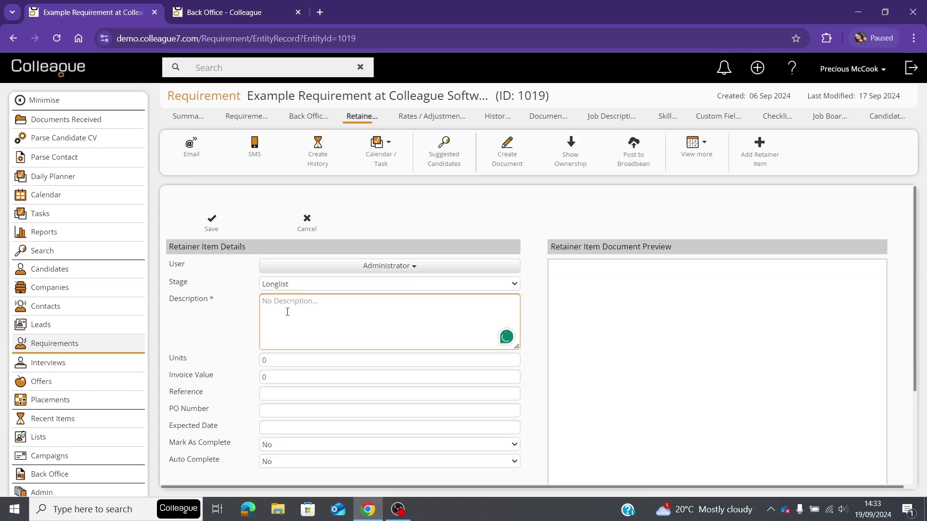
Describe it as 'Longlisted.', set 1 unit, invoice value 1000, auto complete Yes, and save
type("Longlisted.")
left_click(285, 365)
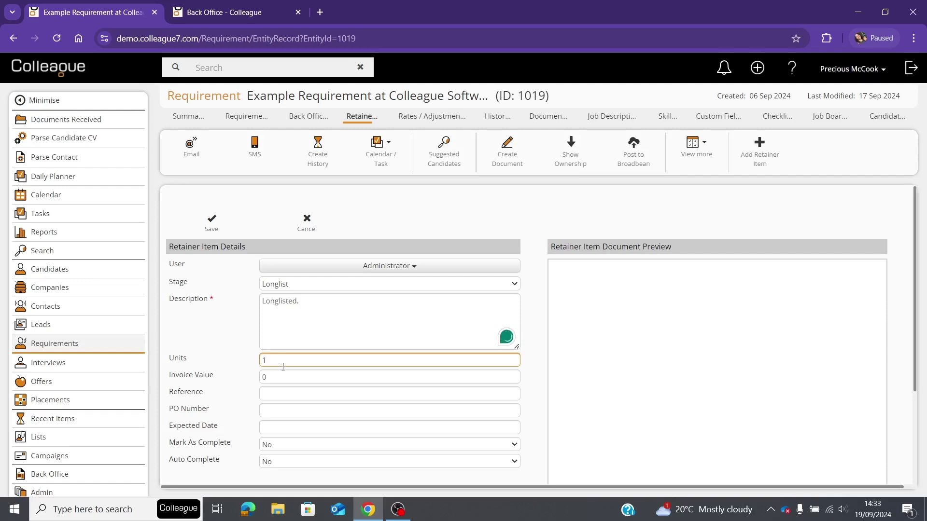
left_click(292, 375)
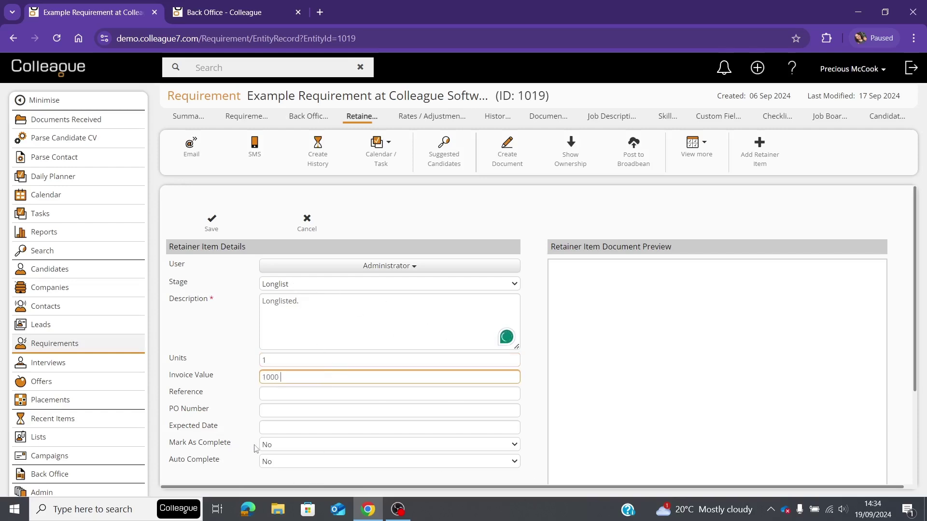
left_click(283, 463)
left_click(288, 445)
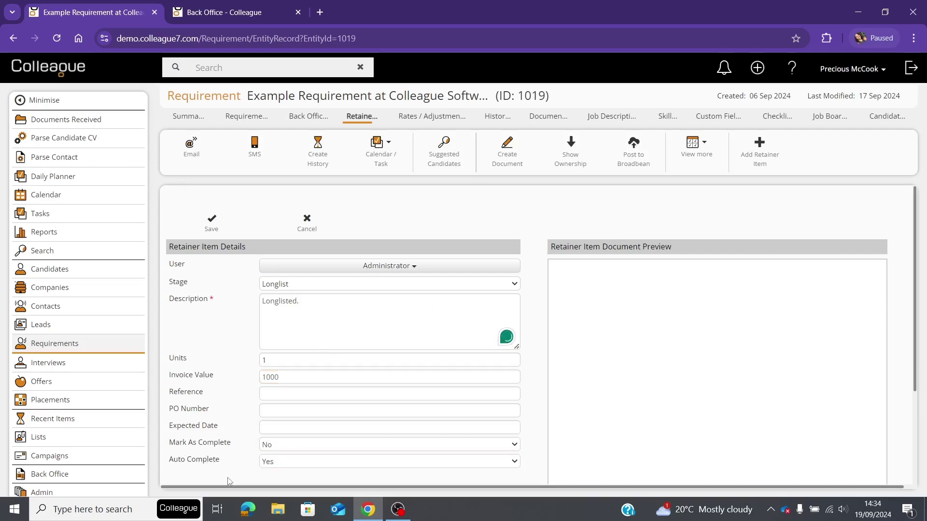
left_click(212, 223)
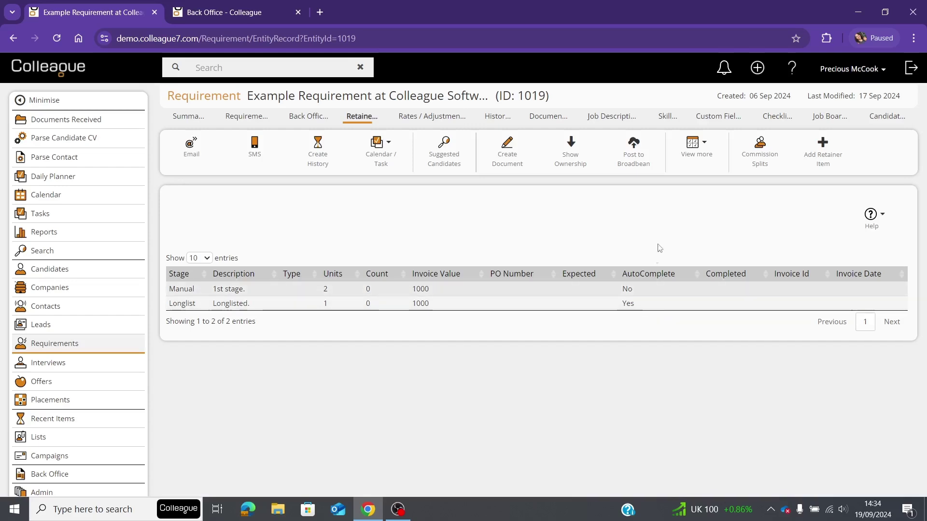
Longlist a candidate found by surname search, then view the Retainers tab with Longlist completed
left_click(887, 116)
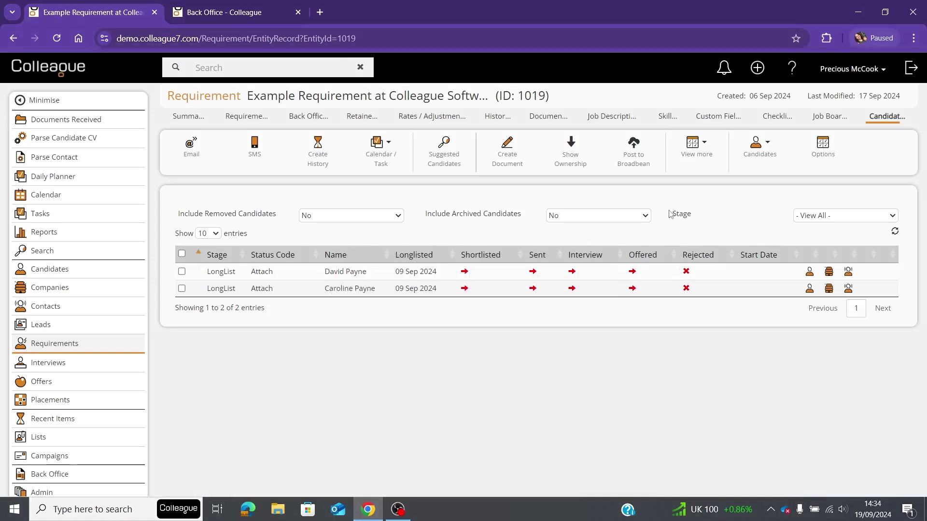
left_click(759, 147)
left_click(767, 184)
left_click(321, 246)
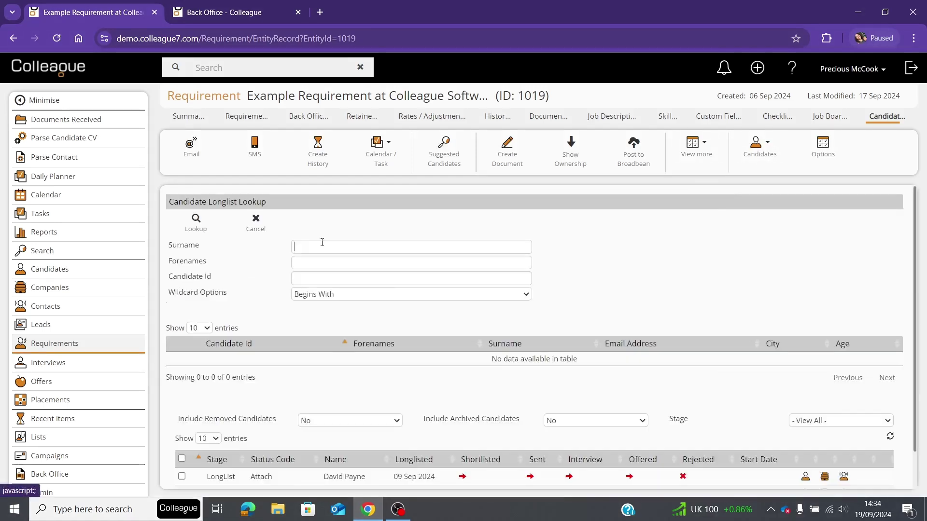
type("Smith")
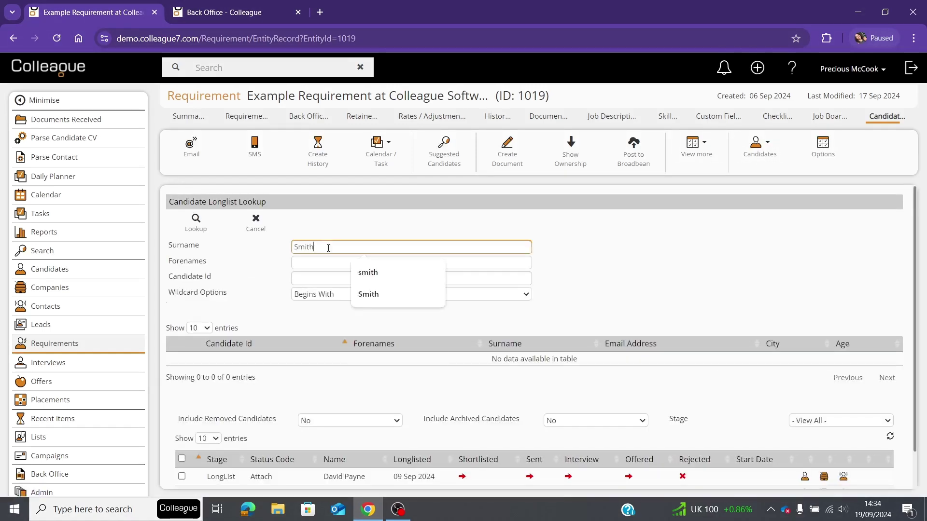
left_click(196, 224)
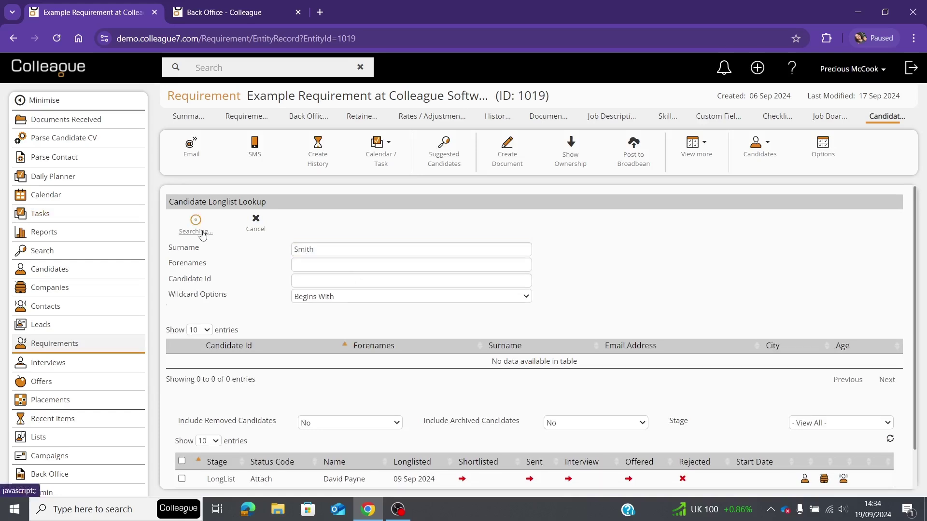
left_click(172, 394)
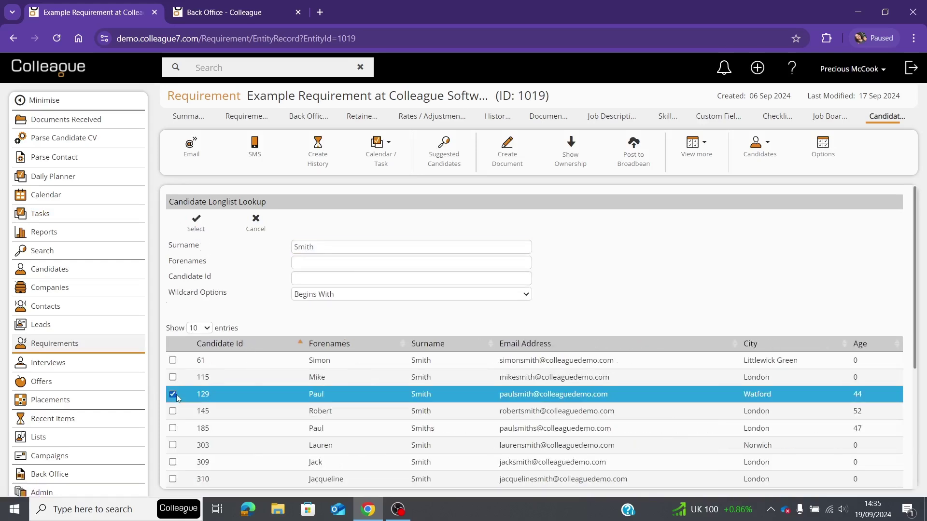
left_click(203, 230)
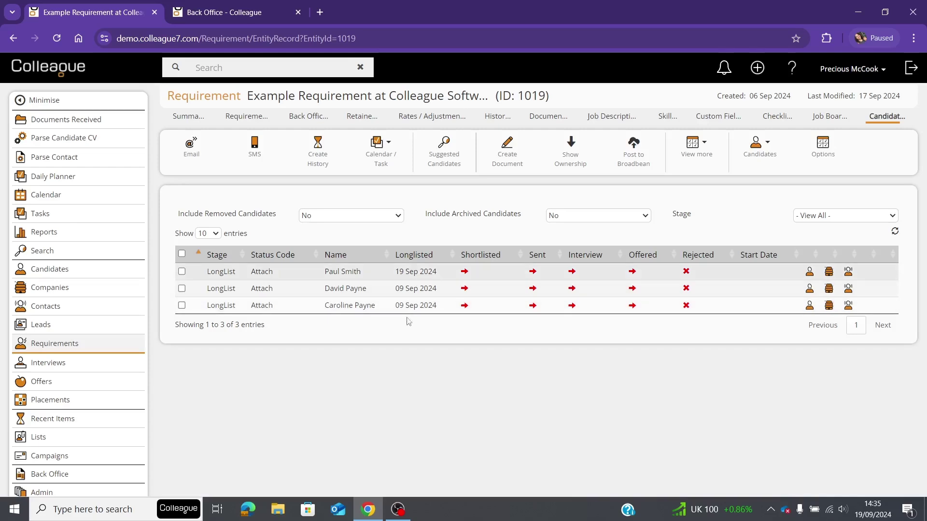
left_click(363, 116)
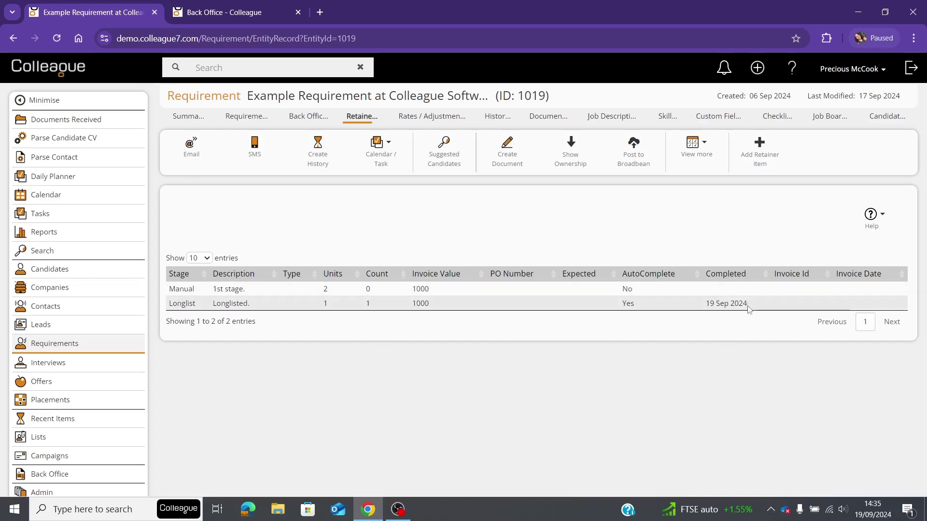
Set Mark As Complete to Yes on the Manual '1st stage.' retainer item
left_click(256, 289)
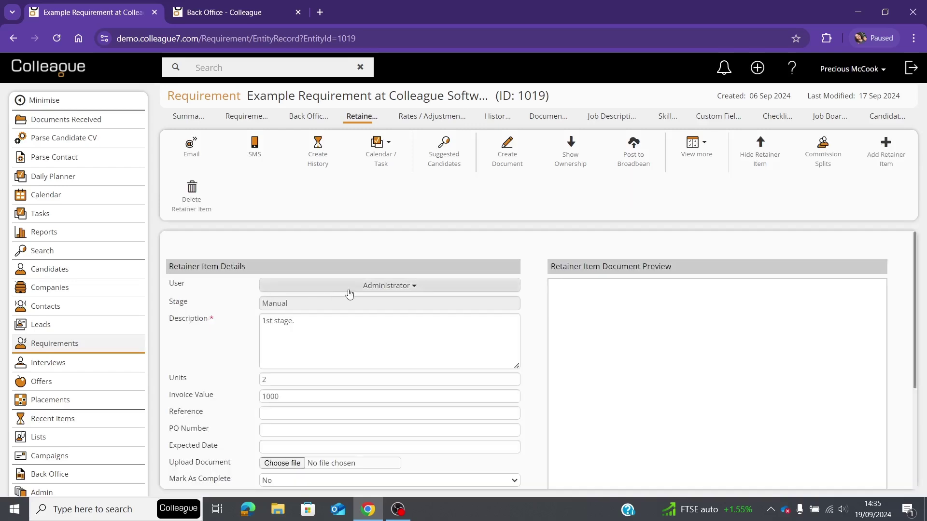
scroll(350, 295, "down", 3)
left_click(339, 318)
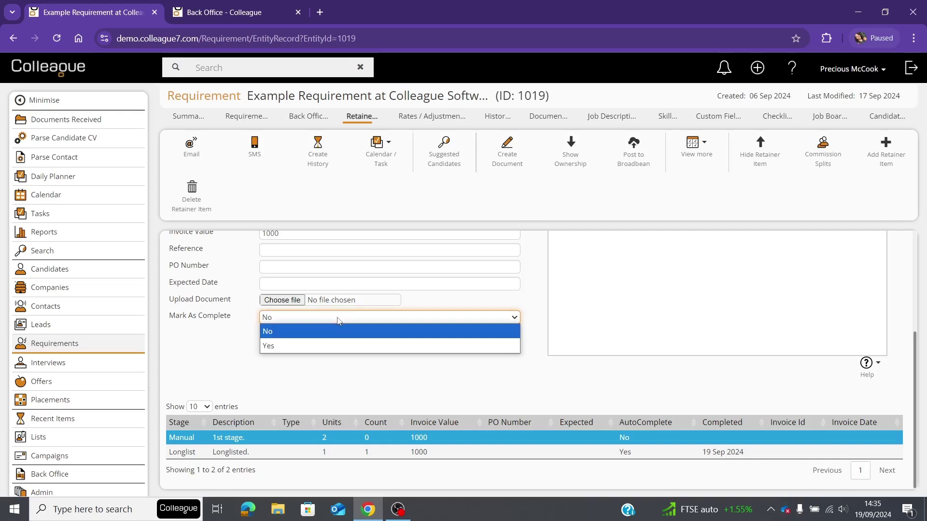
left_click(278, 346)
scroll(288, 338, "up", 3)
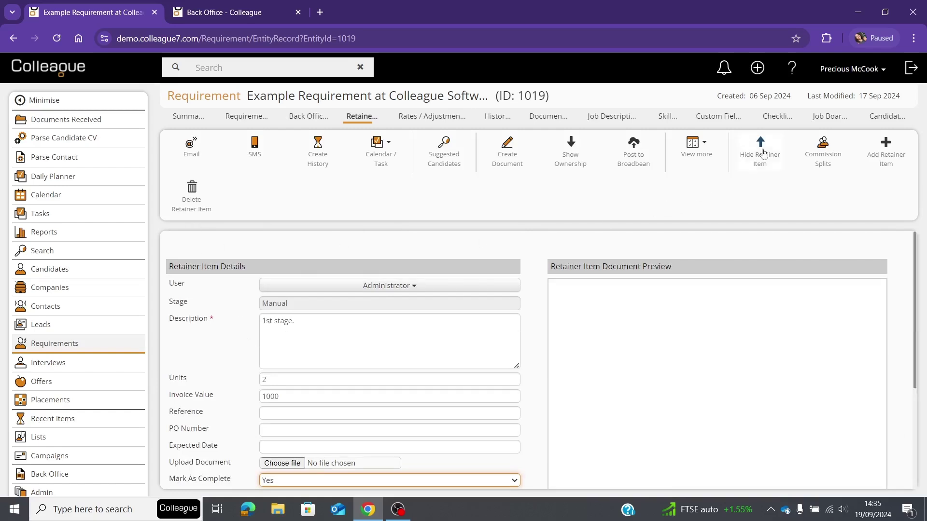
left_click(762, 154)
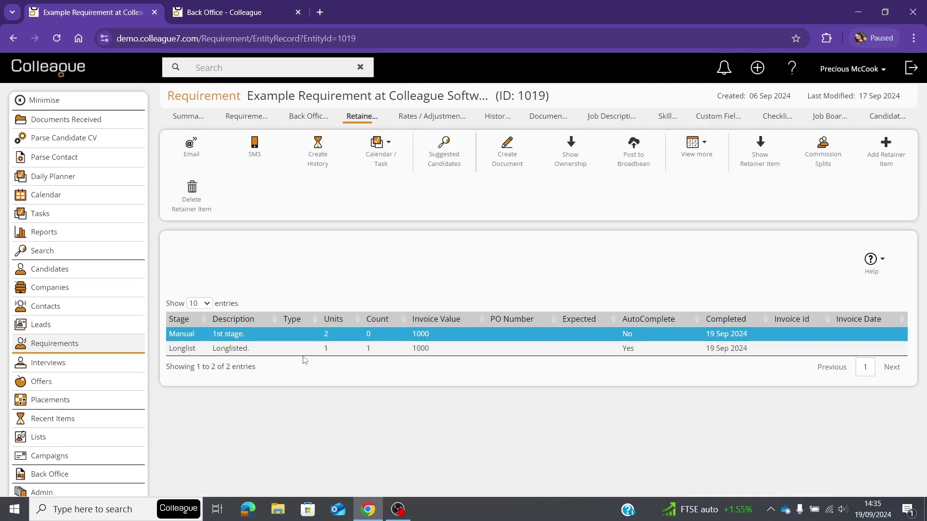
Open Generate Invoices from Back Office and set the Status filter to Retainers only
left_click(226, 12)
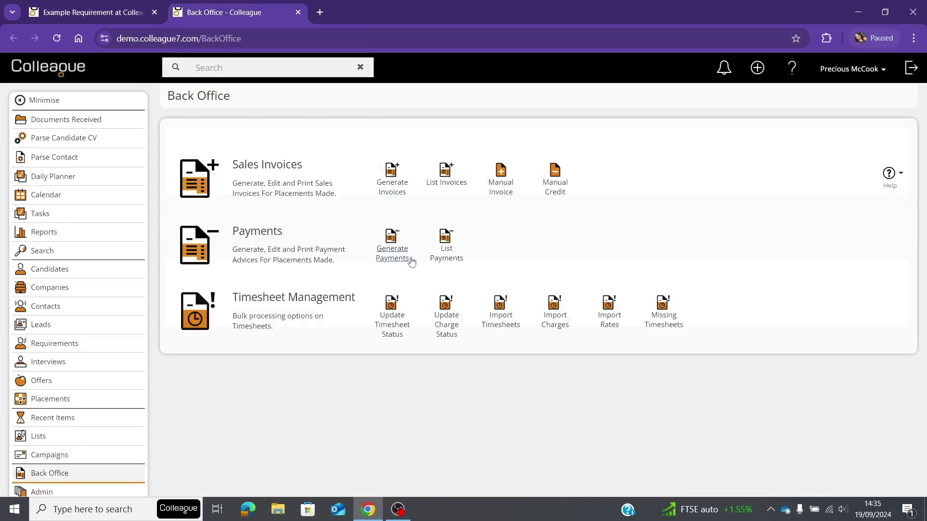
scroll(127, 421, "down", 1)
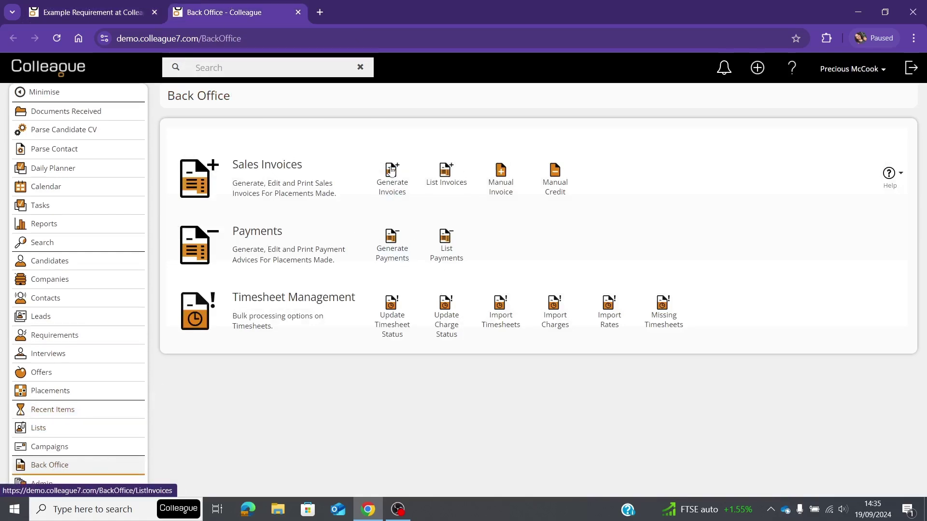
left_click(391, 192)
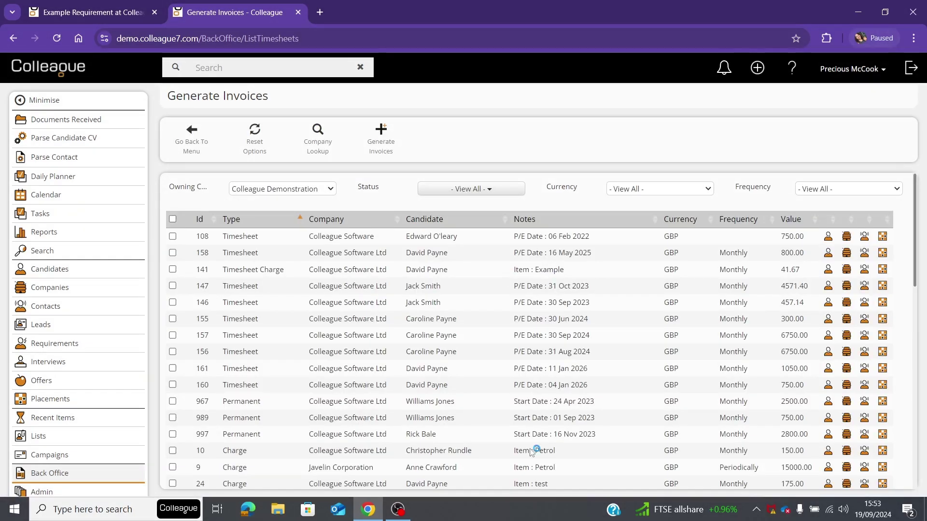
left_click(493, 190)
left_click(465, 355)
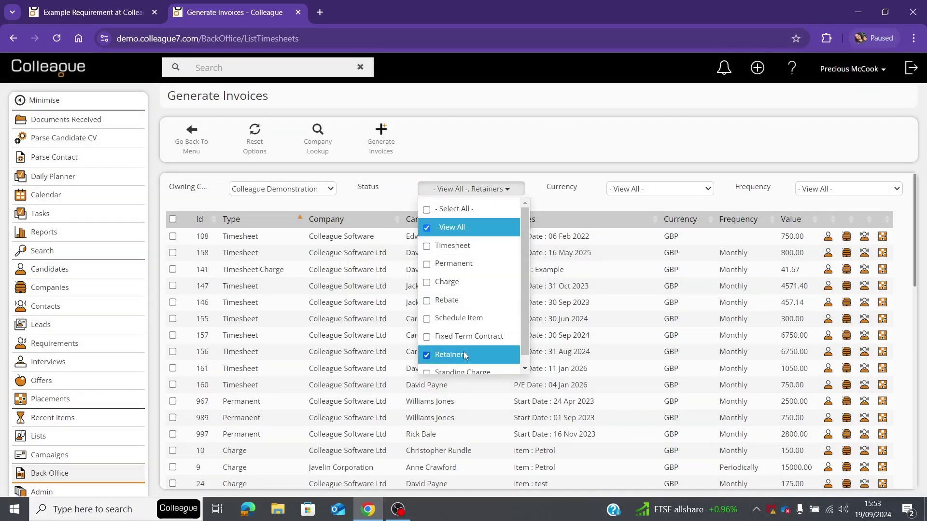
left_click(482, 226)
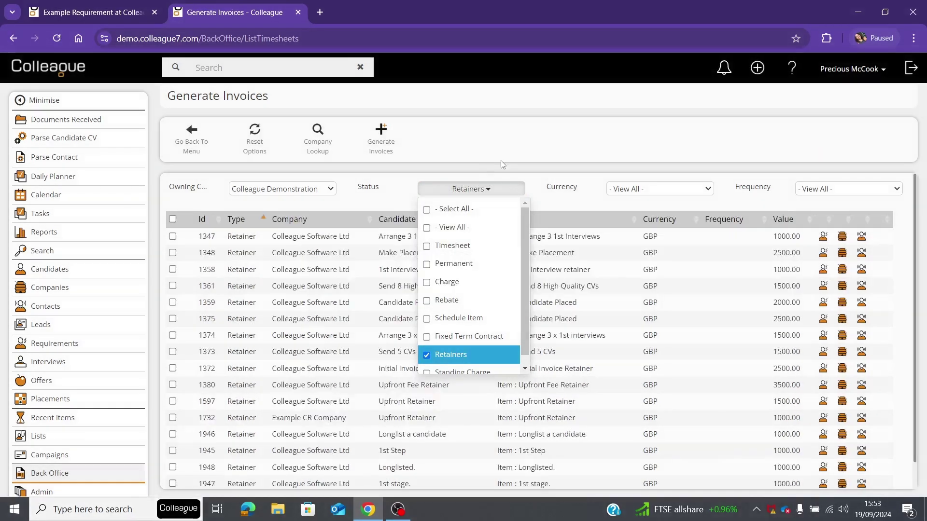
left_click(500, 160)
Filter the list to company Id 1, Colleague Software Ltd, via Company Lookup
left_click(327, 143)
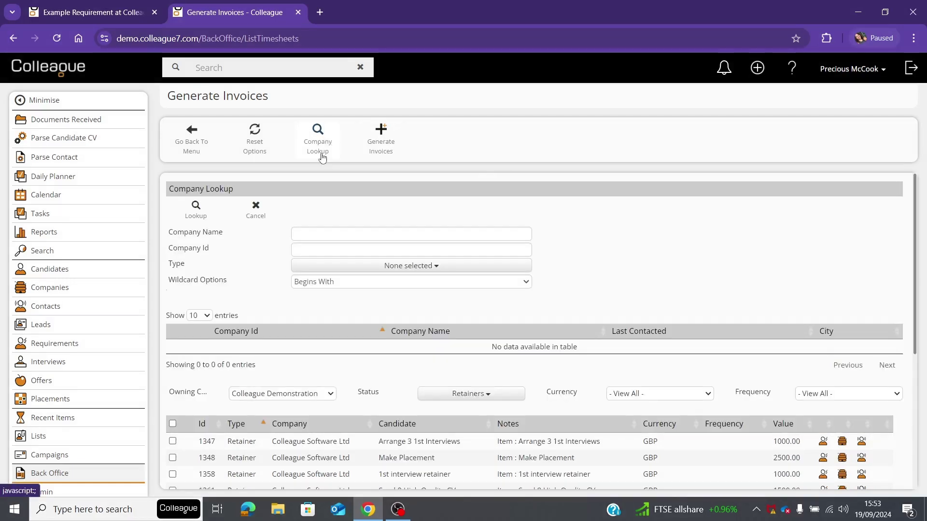
left_click(339, 247)
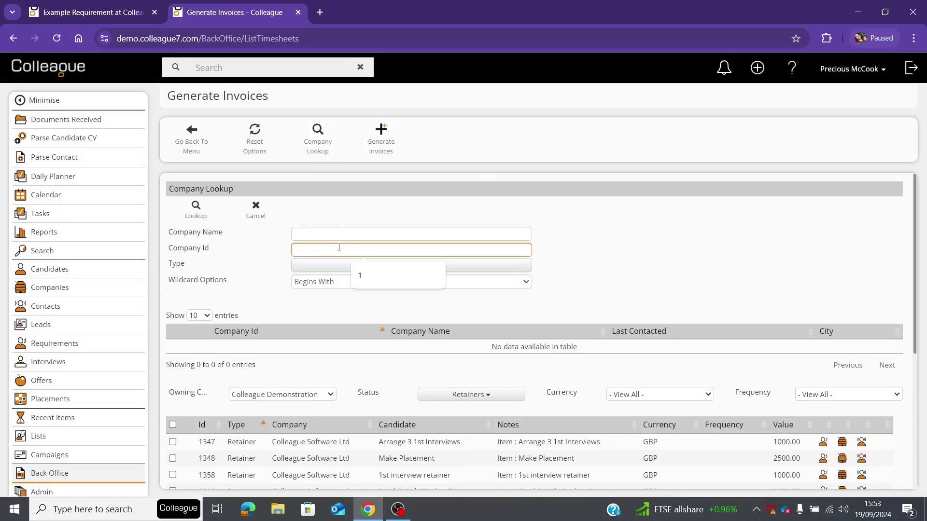
type("1")
left_click(202, 209)
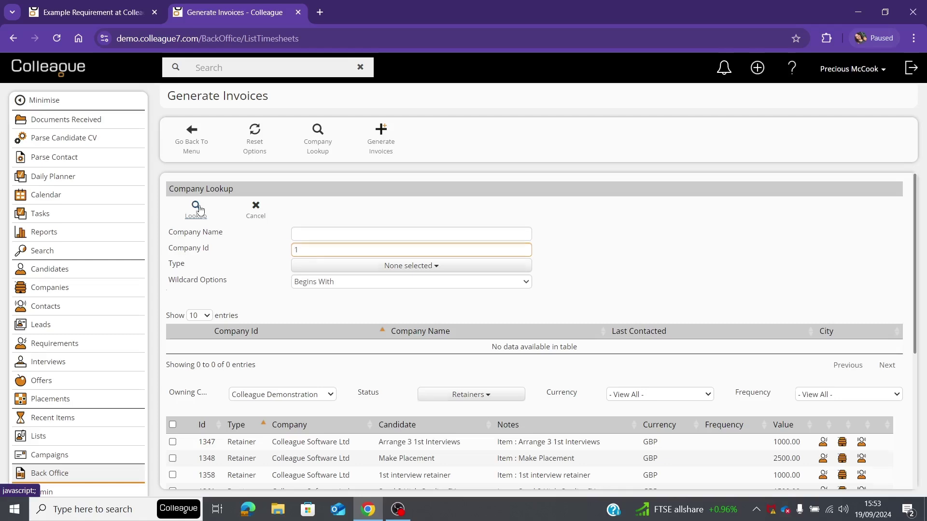
left_click(173, 348)
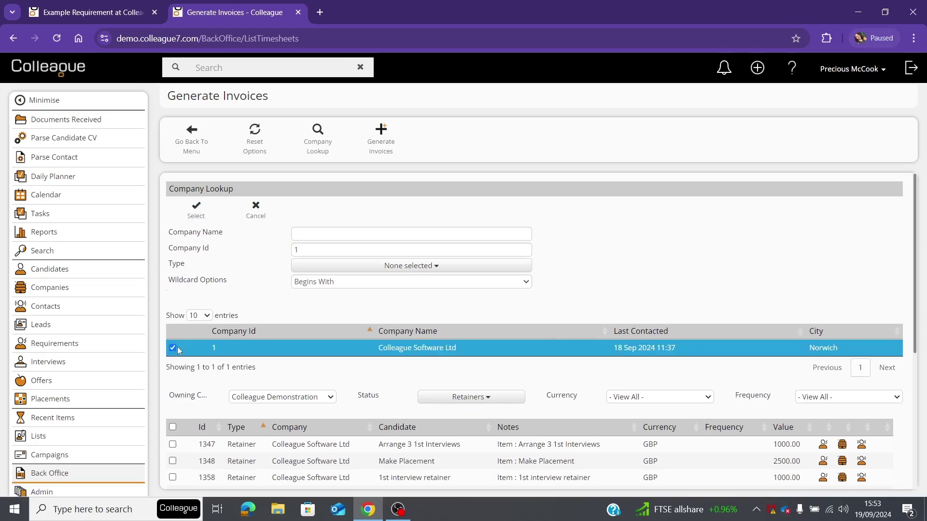
left_click(191, 221)
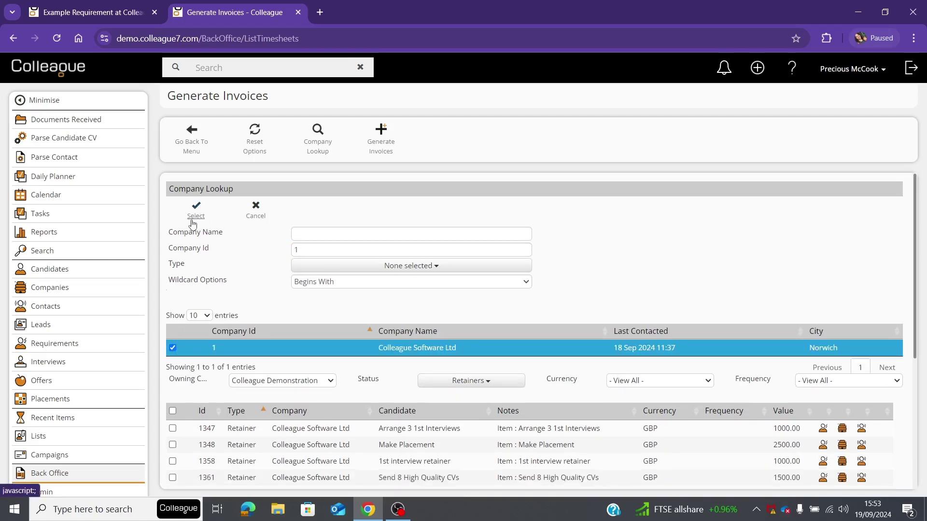
scroll(466, 326, "down", 1)
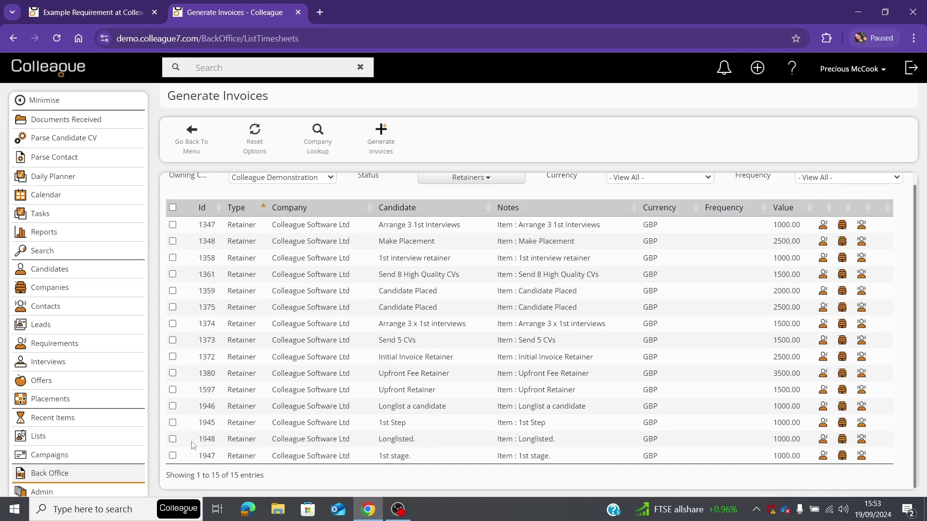
Invoice the ticked Longlisted retainer with Sales nominal and no separate expense invoices, then view the results
left_click(173, 439)
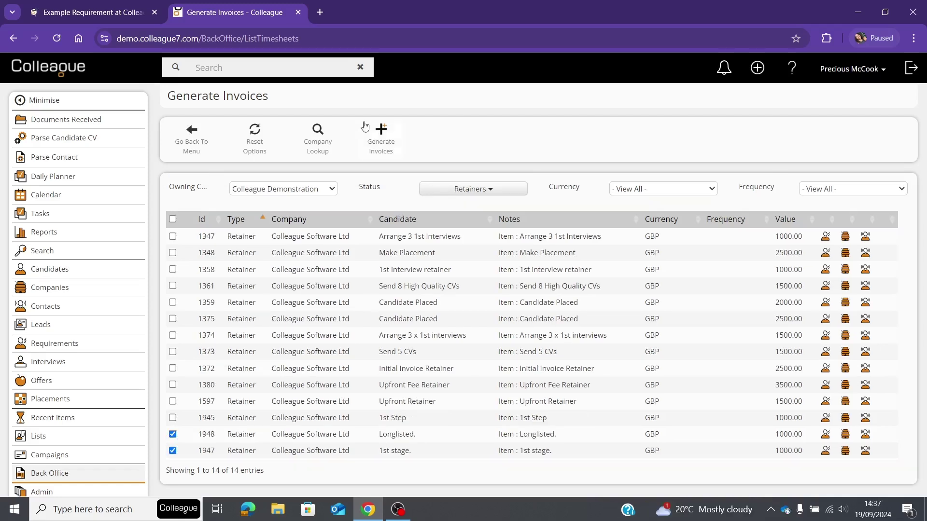
left_click(386, 144)
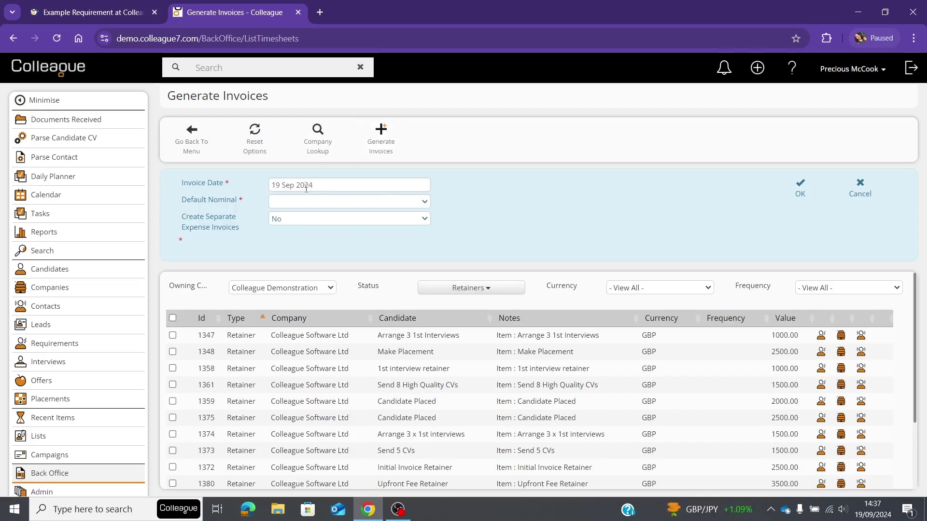
left_click(295, 202)
left_click(300, 232)
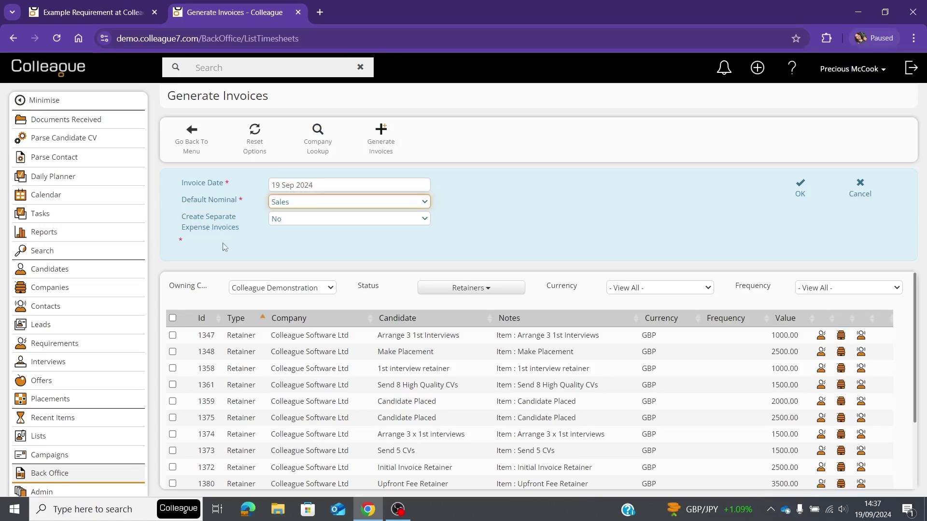
left_click(293, 220)
left_click(309, 227)
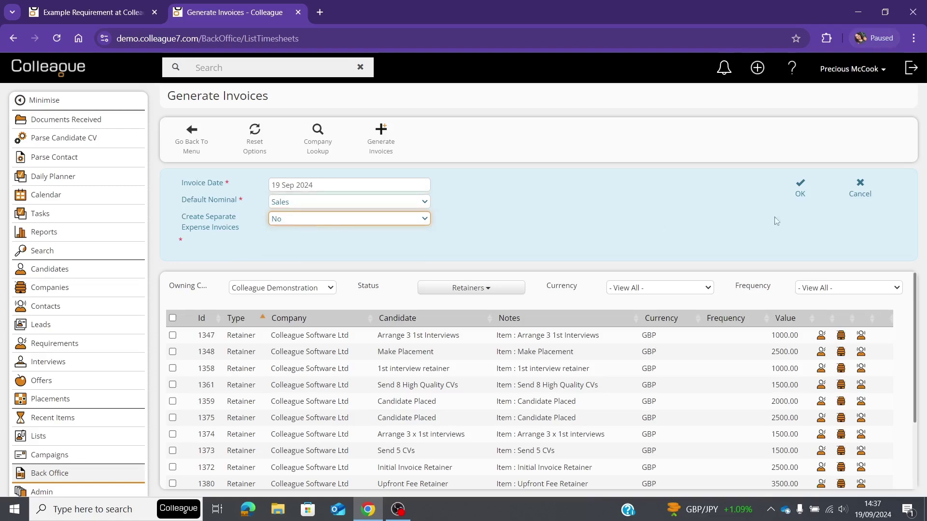
left_click(802, 192)
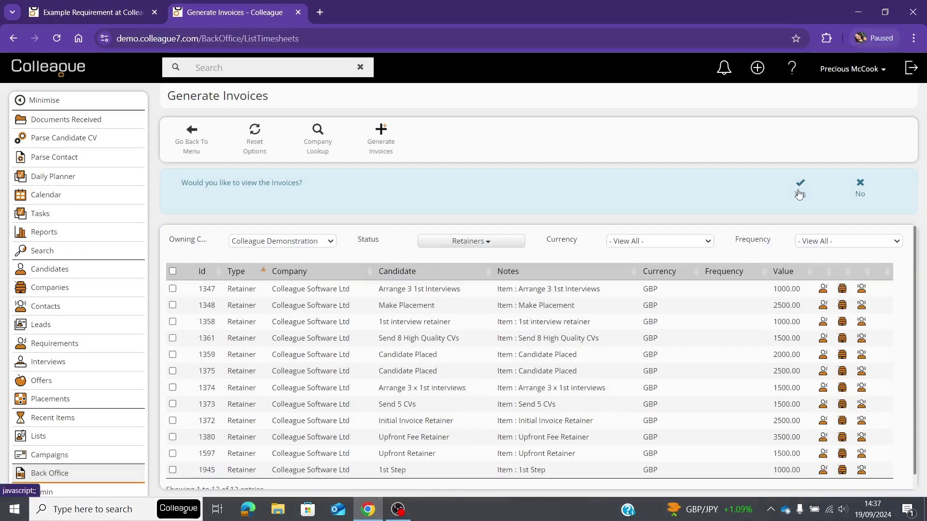
left_click(807, 199)
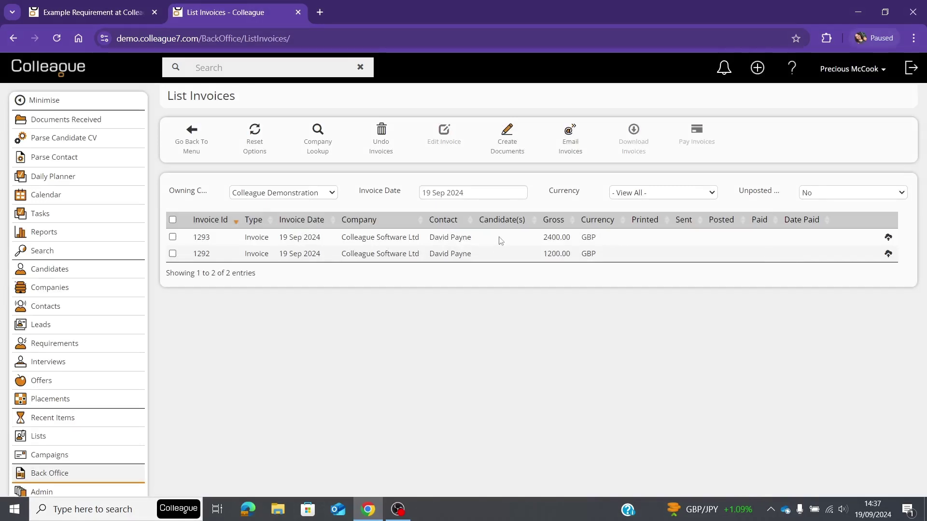
Tick invoices 1293 and 1292 in List Invoices
left_click(172, 236)
left_click(173, 254)
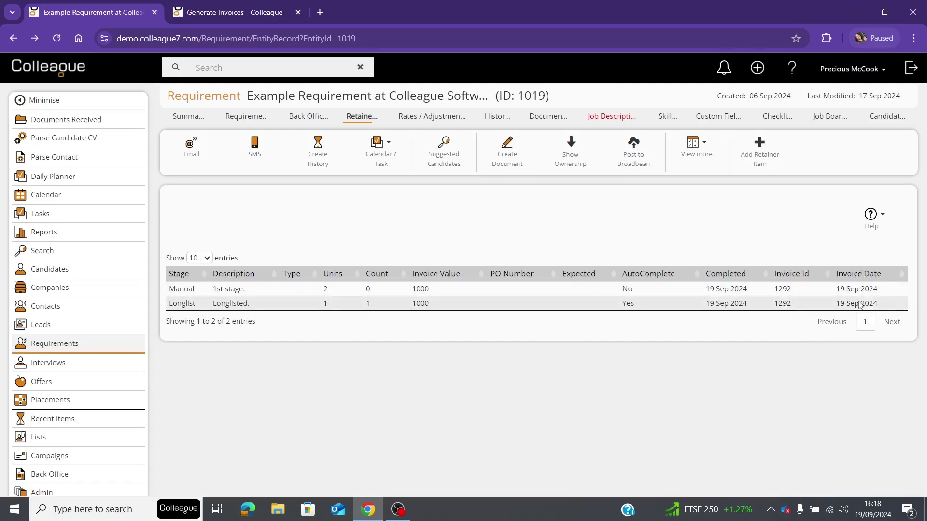
left_click(760, 166)
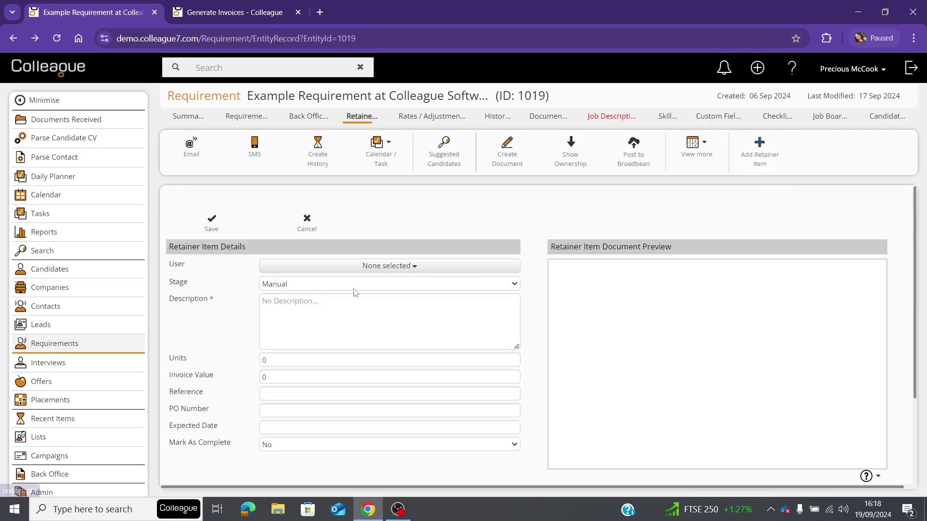
left_click(354, 288)
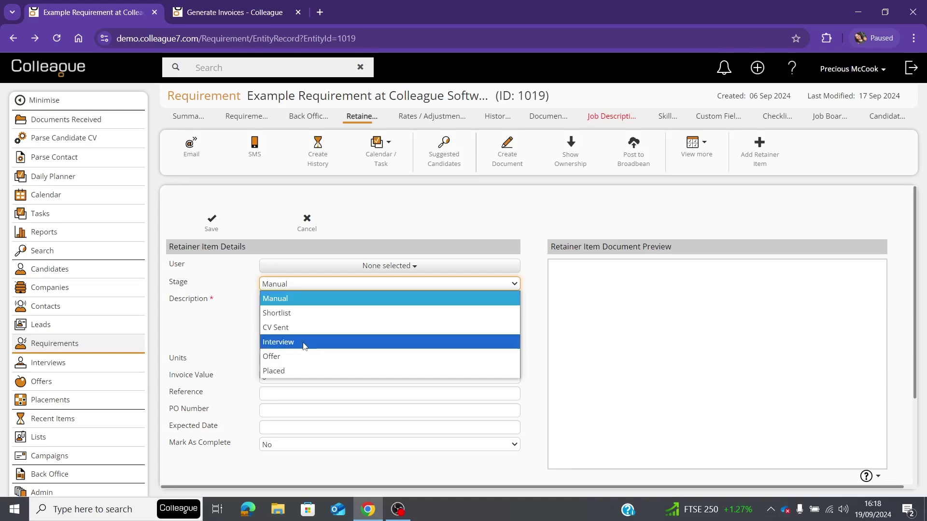
left_click(307, 313)
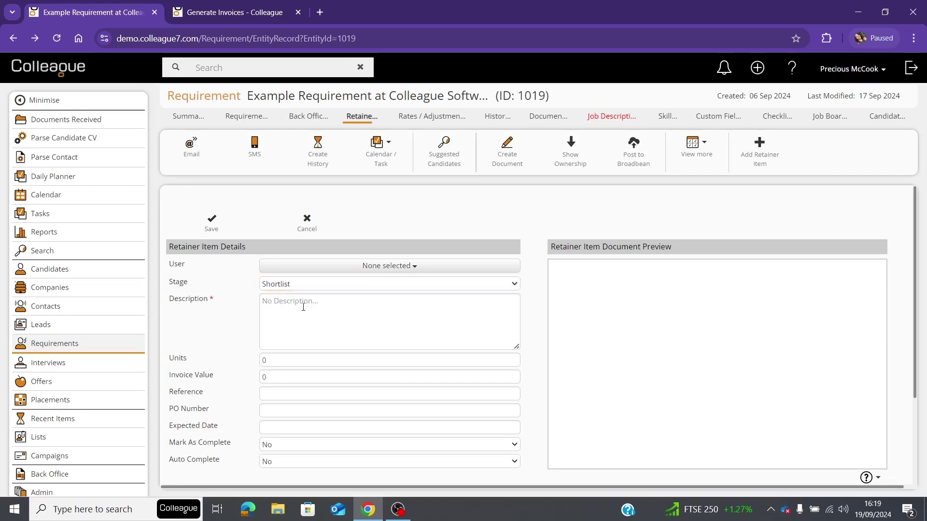
scroll(309, 307, "down", 3)
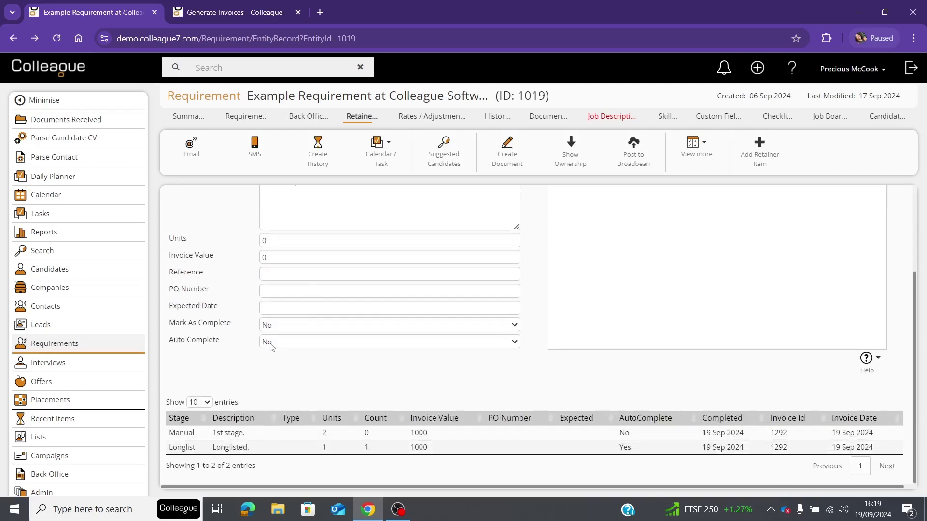
scroll(325, 351, "up", 3)
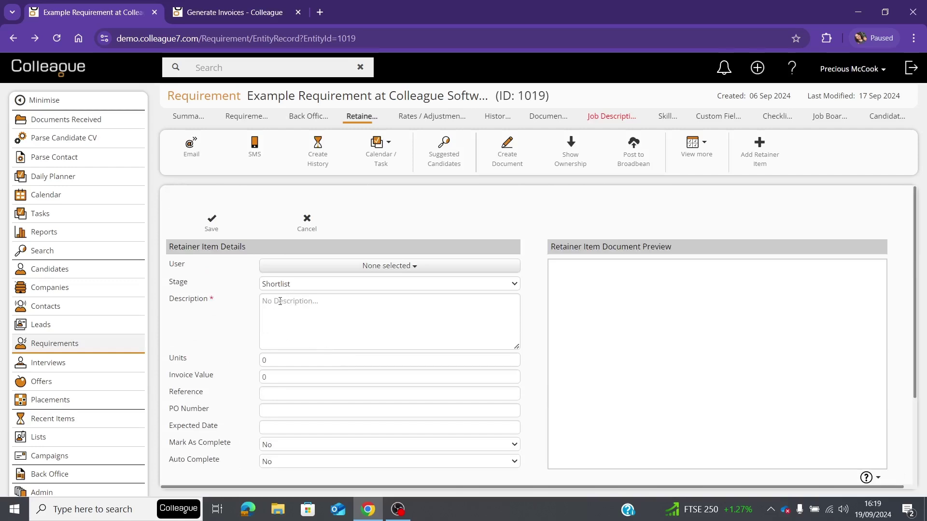
scroll(294, 338, "down", 3)
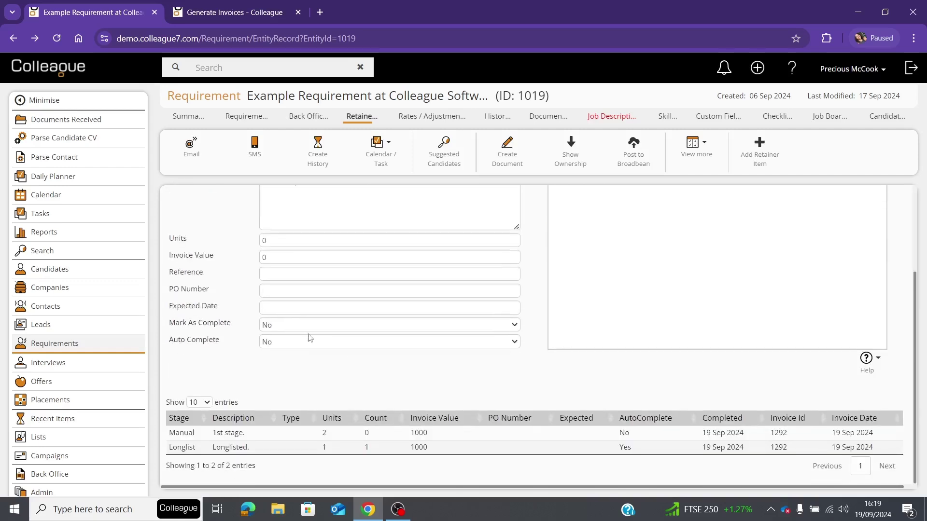
left_click(283, 324)
left_click(274, 357)
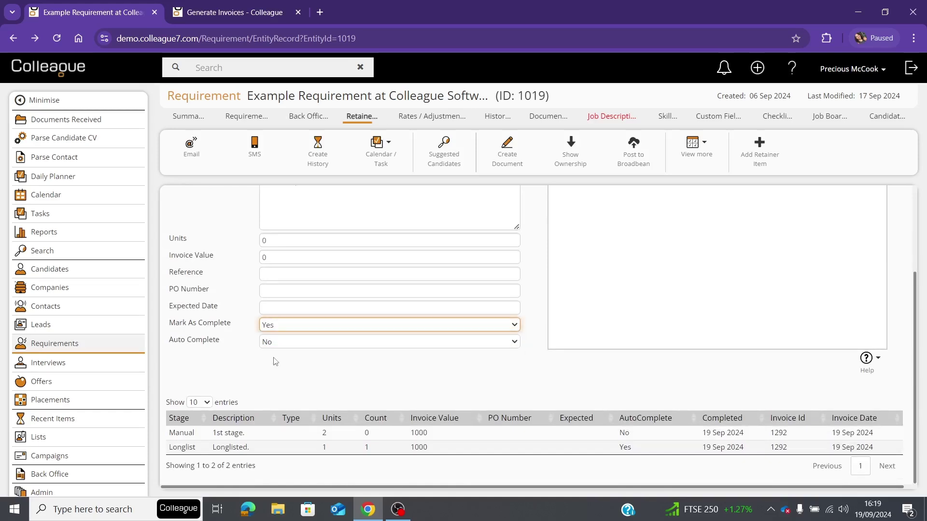
scroll(307, 408, "up", 3)
left_click(297, 444)
left_click(300, 444)
left_click(304, 227)
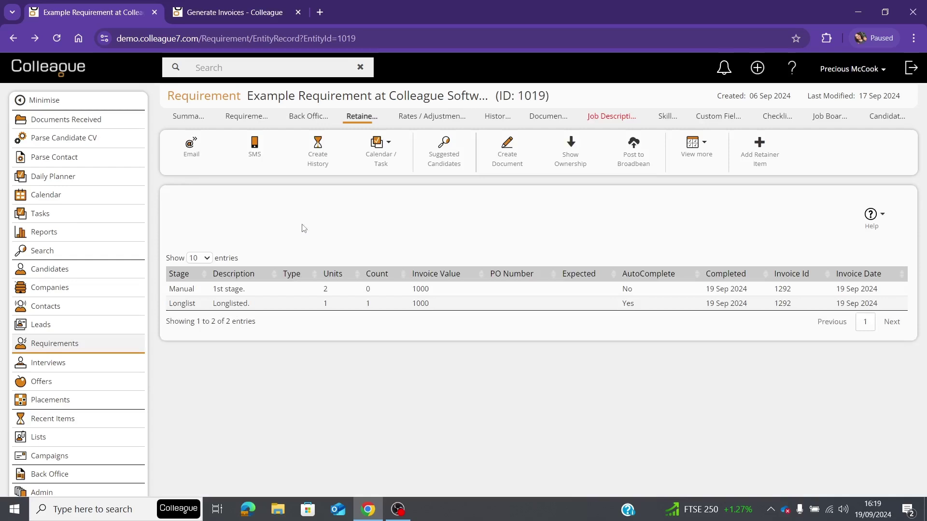